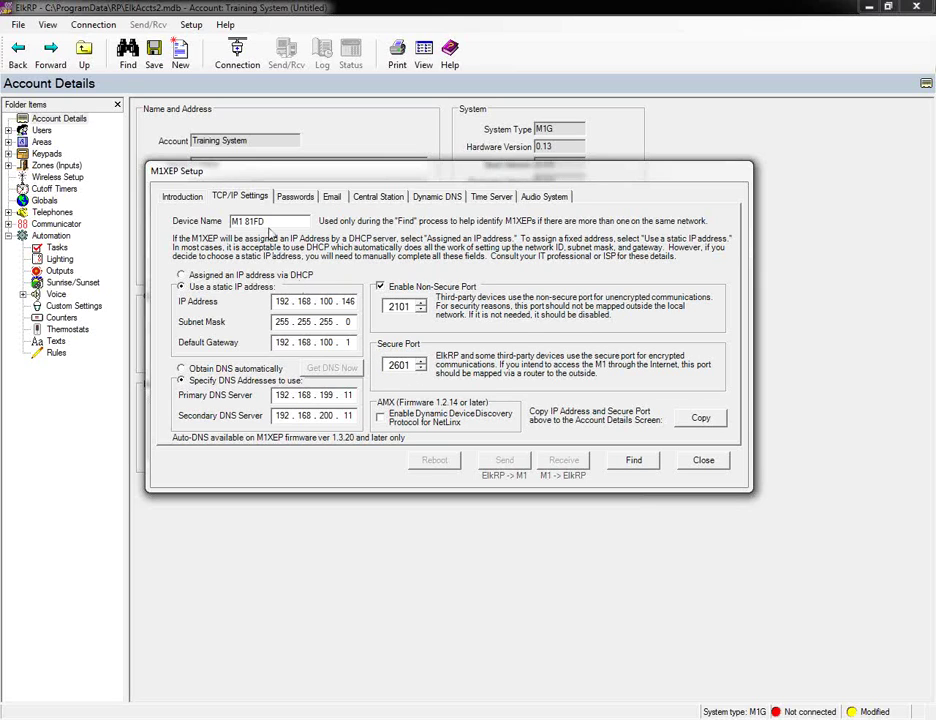
Step: Review the M1XEP email, password and TCP/IP settings, then close the setup dialog
click(332, 197)
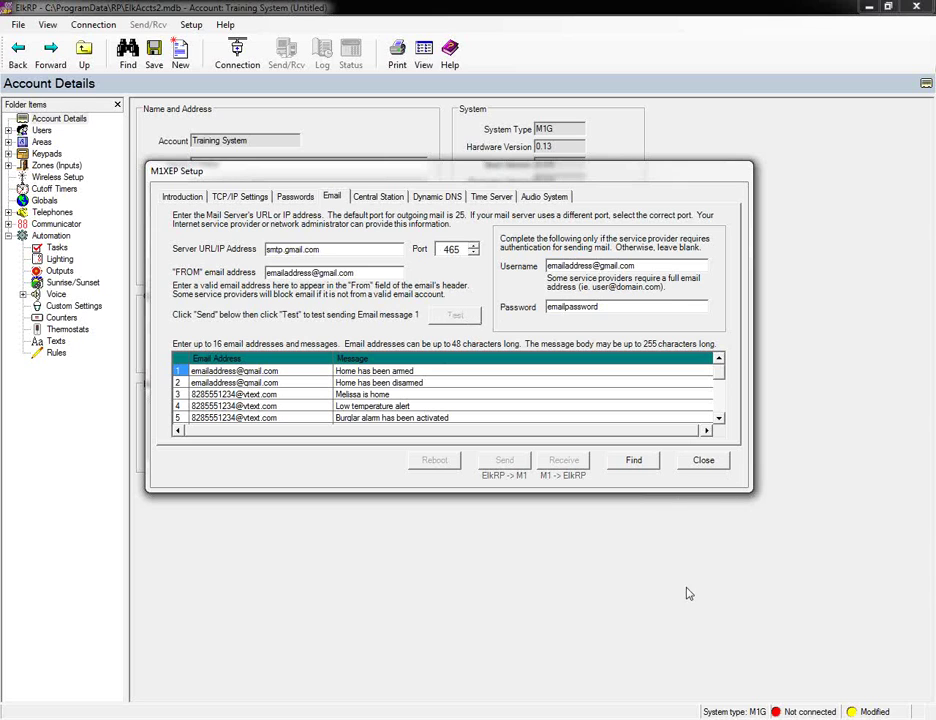
drag(508, 178, 508, 256)
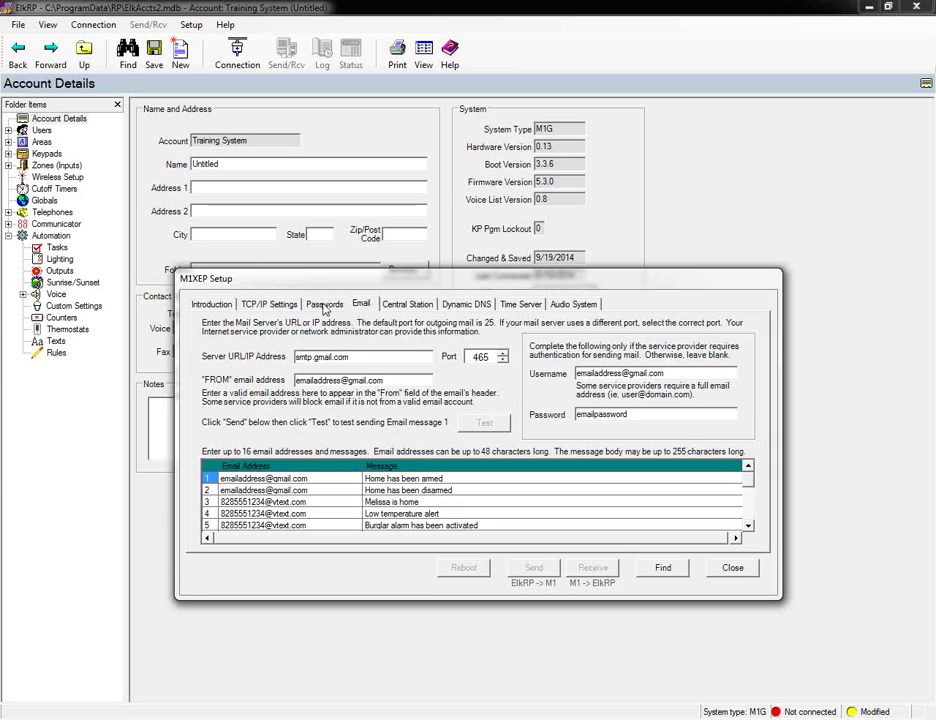
click(324, 305)
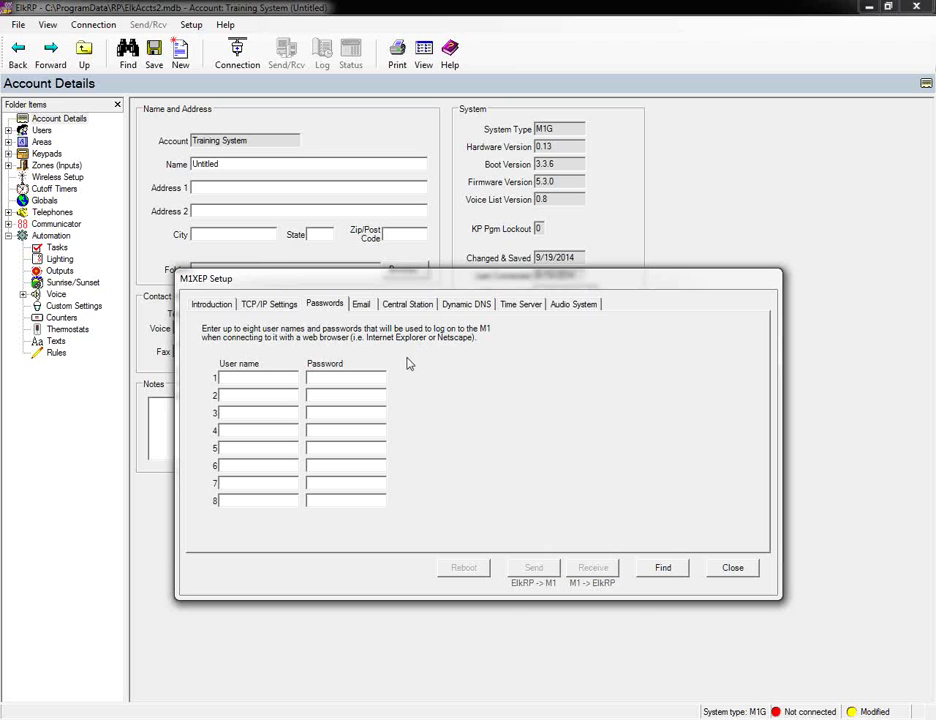
click(270, 305)
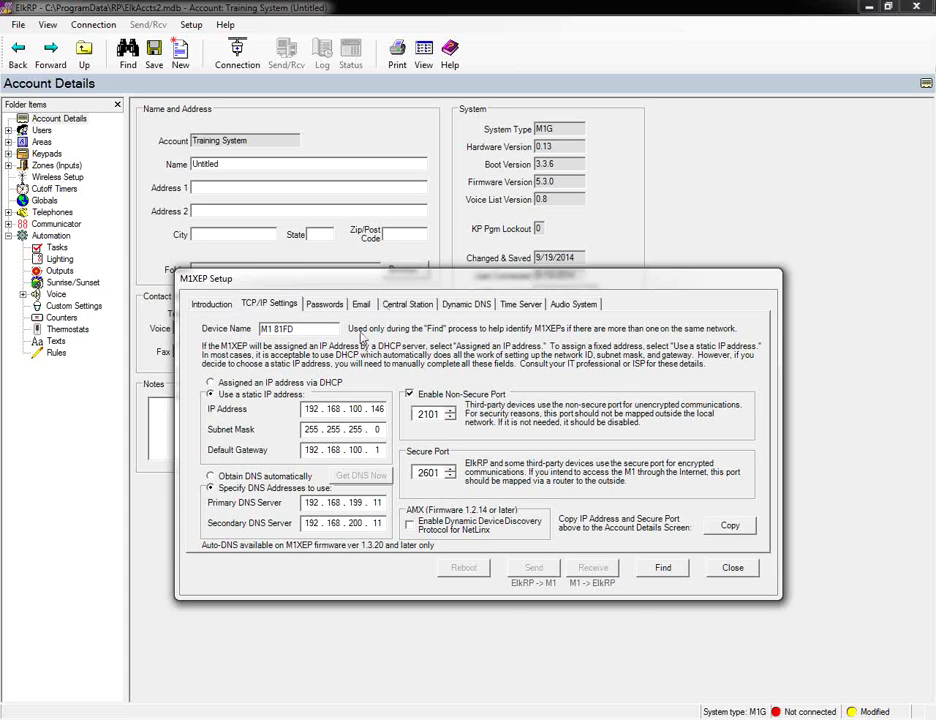
click(733, 568)
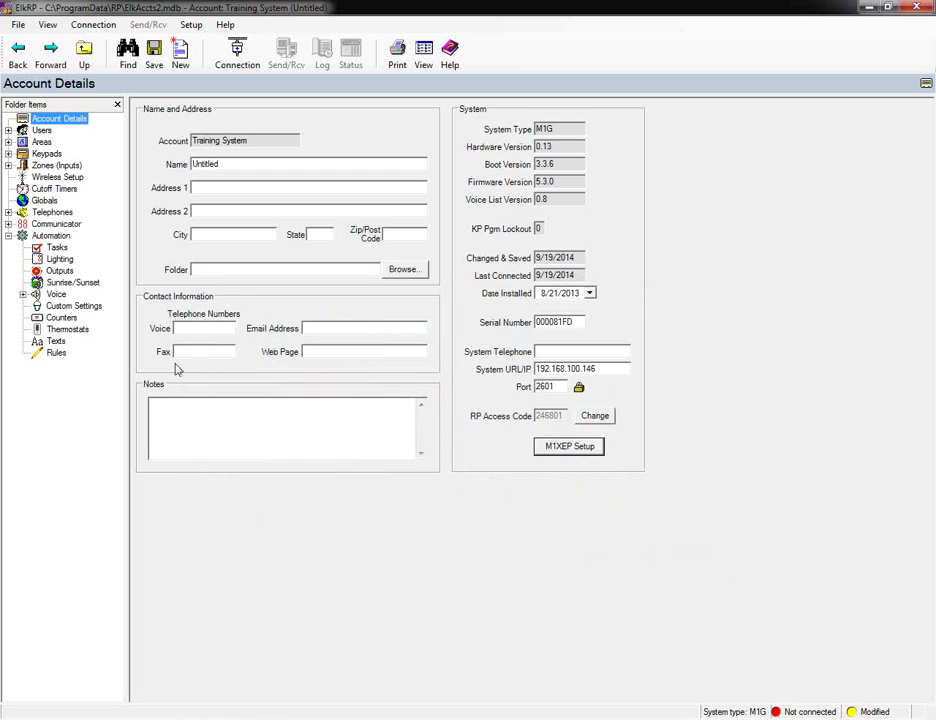
Step: Create a new automation rule triggered whenever M1 Training (Area 1) becomes disarmed
click(56, 353)
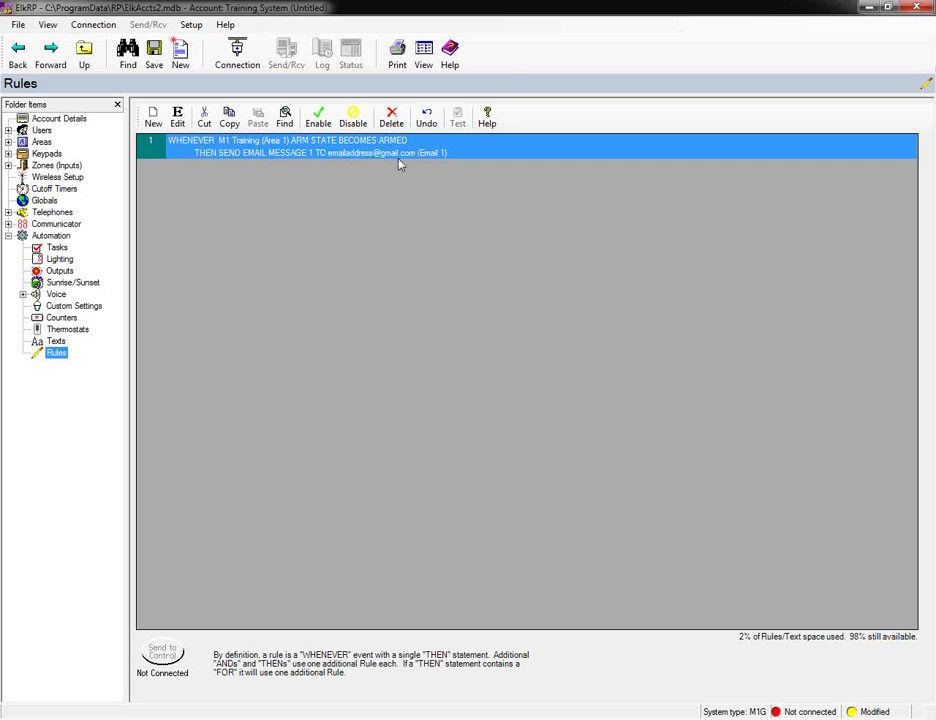
click(154, 119)
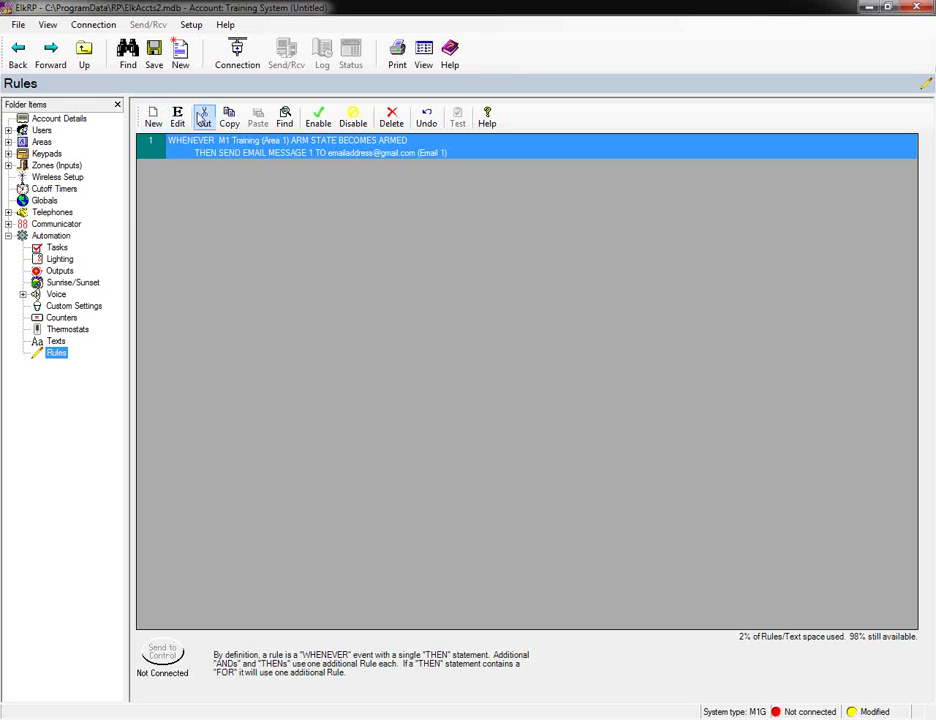
click(150, 119)
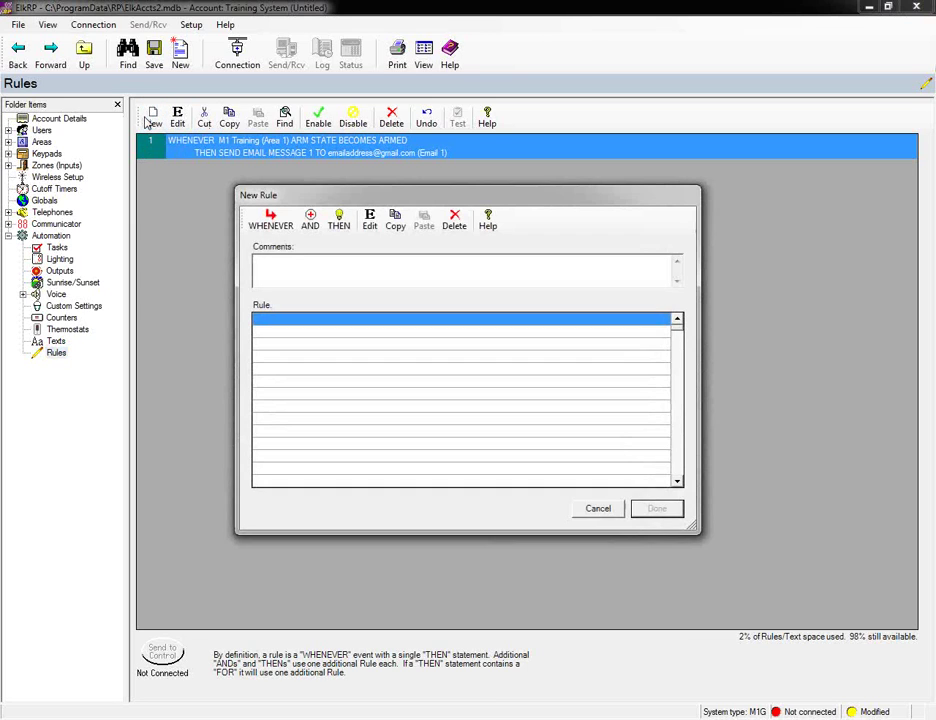
click(266, 227)
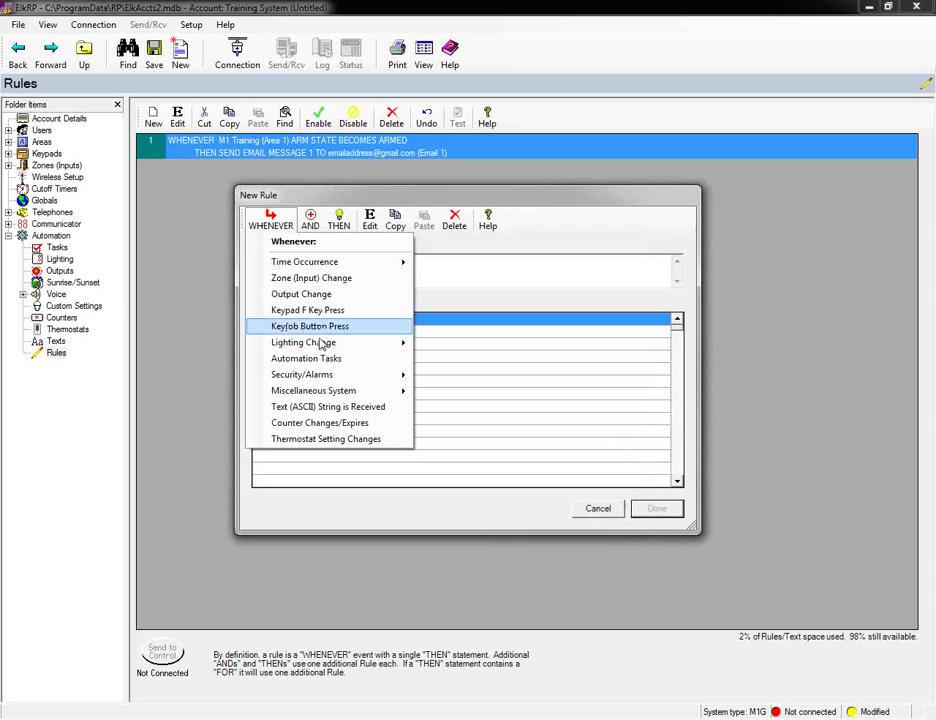
mouse_move(323, 375)
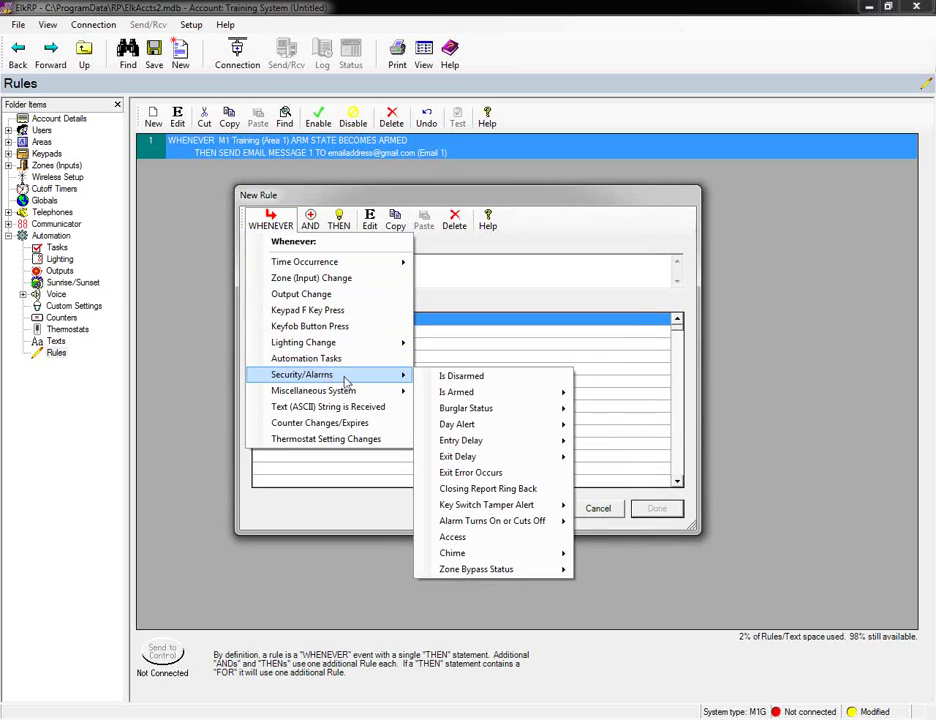
click(455, 377)
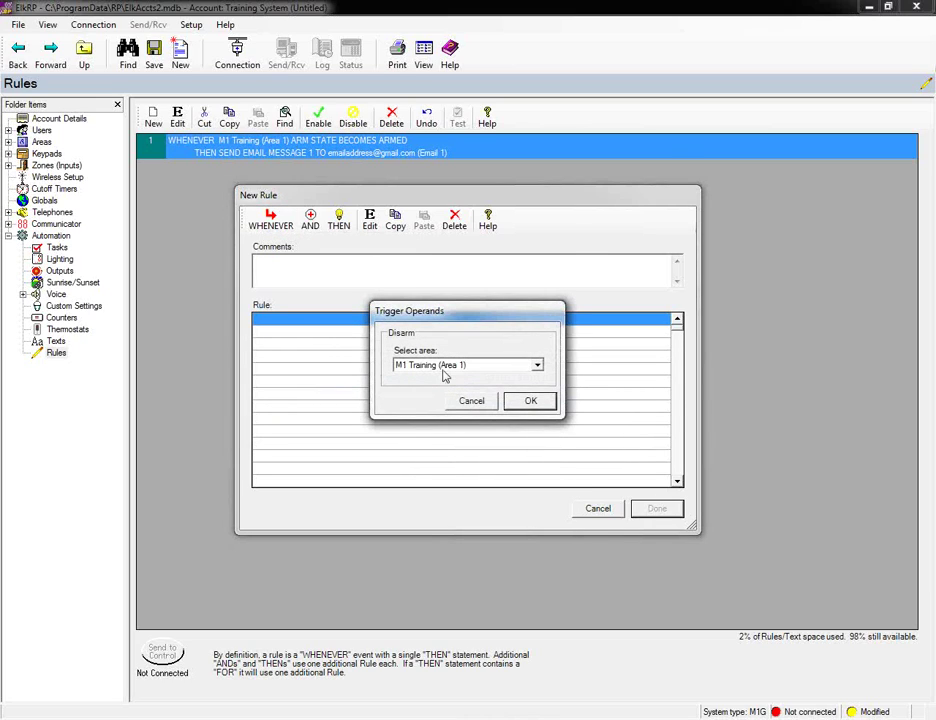
click(532, 401)
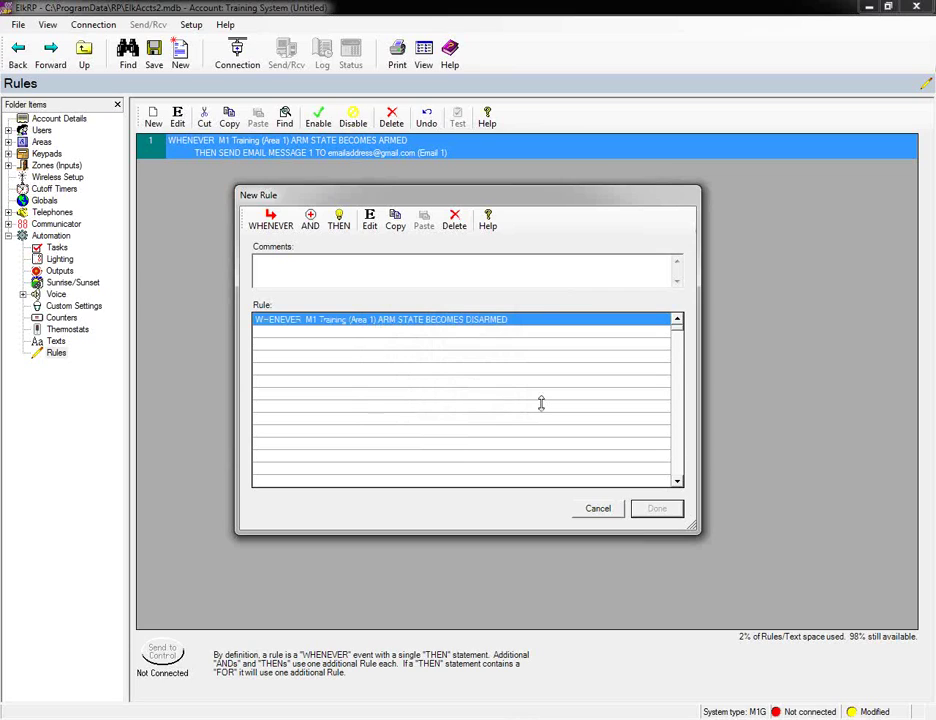
Step: Add an AND condition to the disarm rule that the last user was USER 1 (User 1)
click(315, 228)
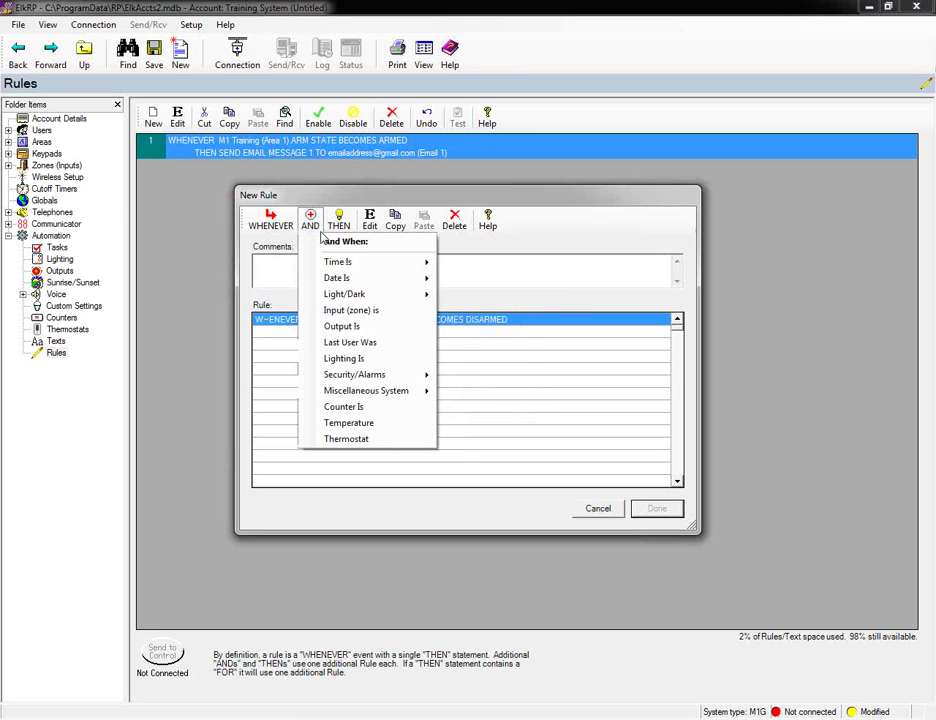
click(393, 347)
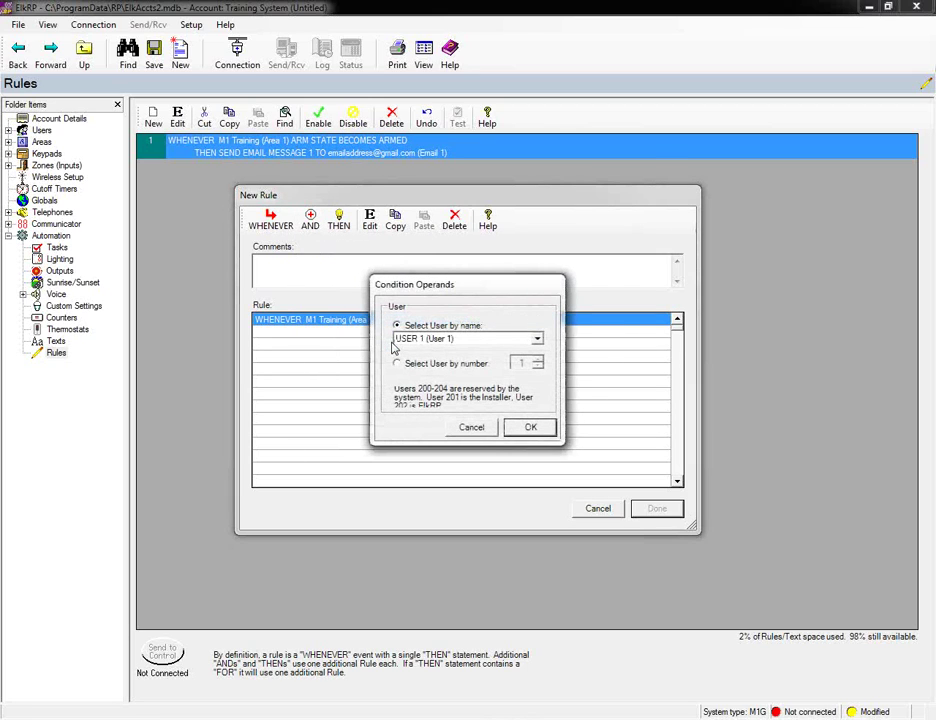
click(537, 340)
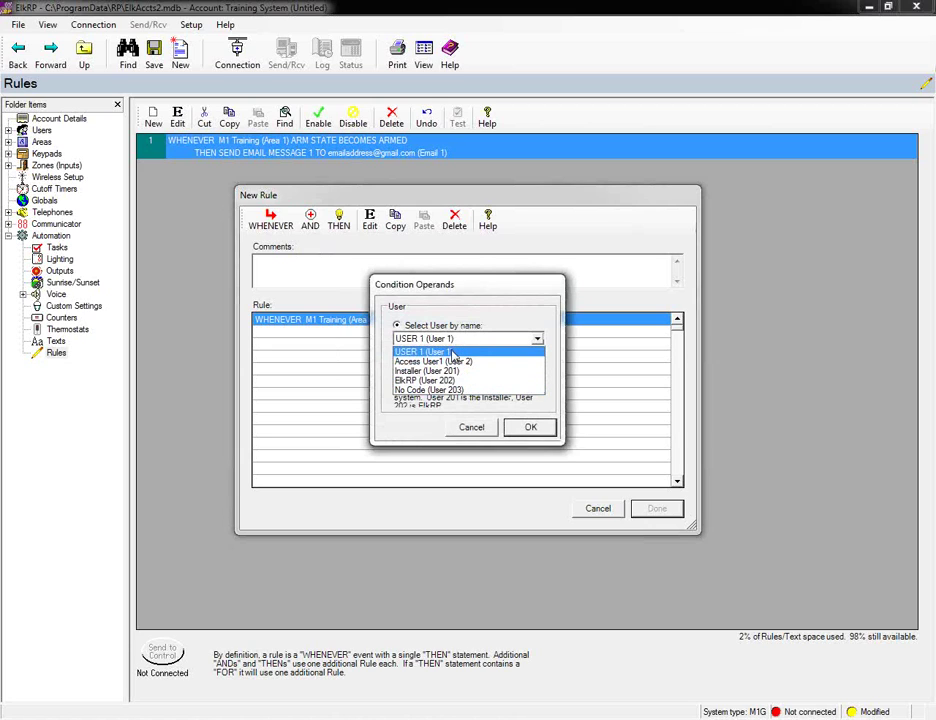
click(453, 353)
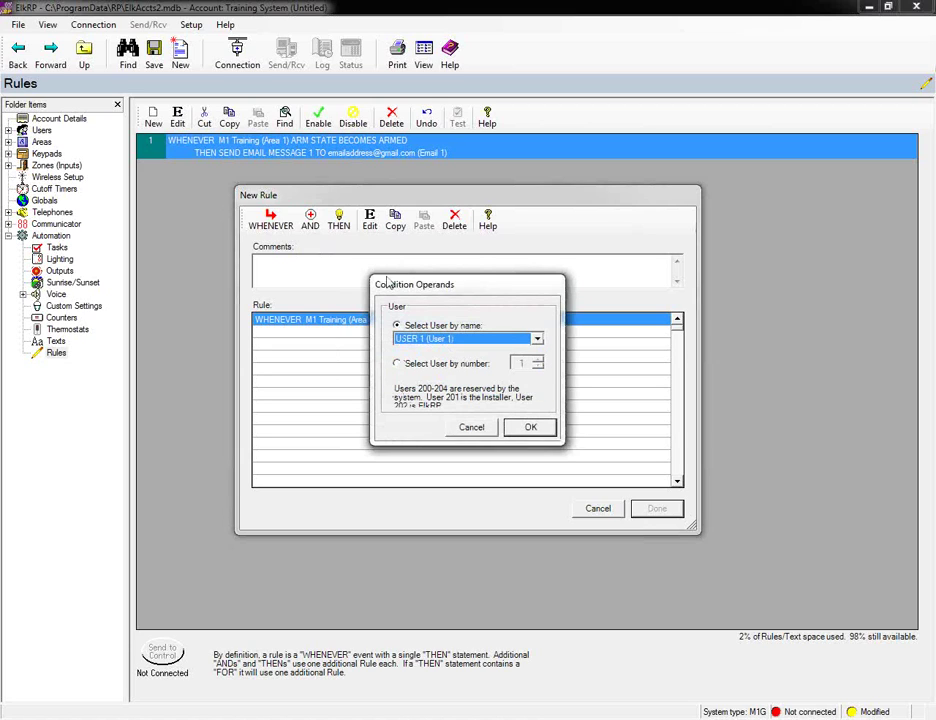
click(532, 428)
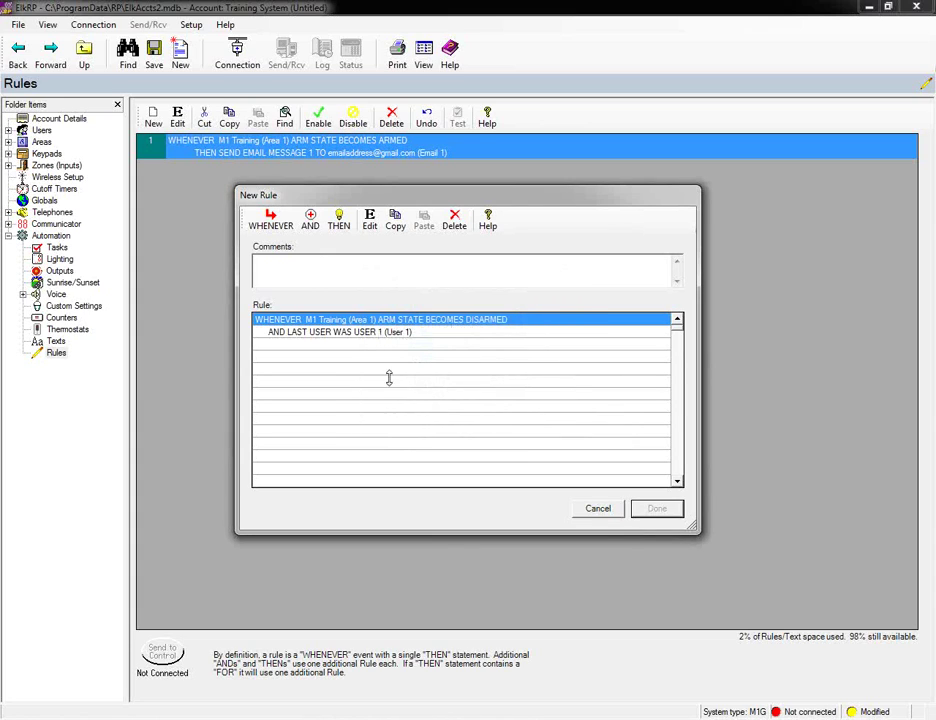
Step: Add a THEN action that sends email message 3 and finish the disarm rule
click(340, 222)
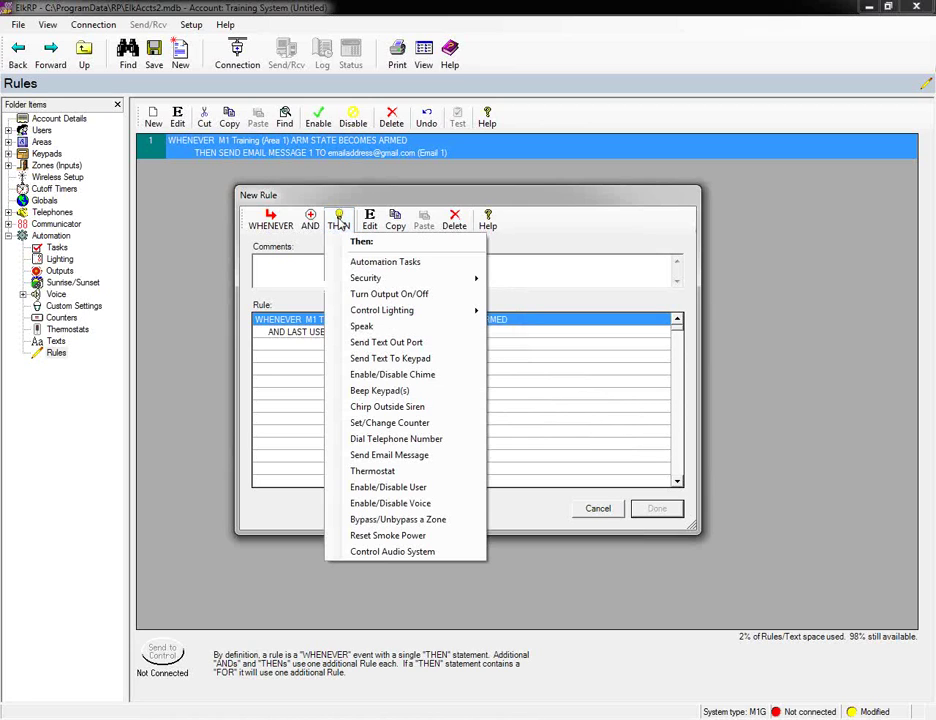
click(430, 456)
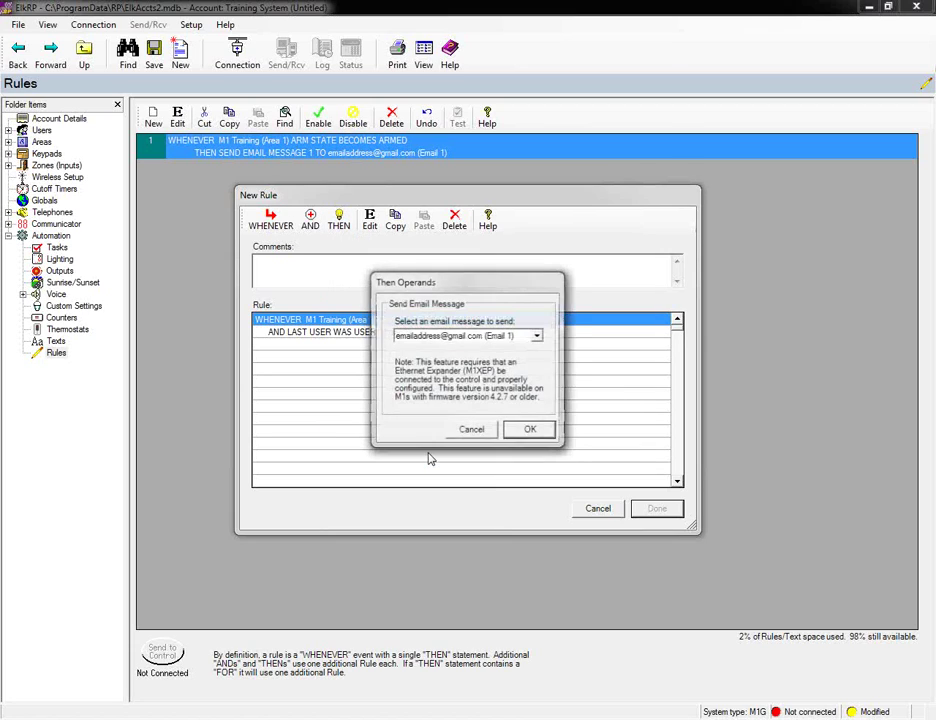
click(538, 338)
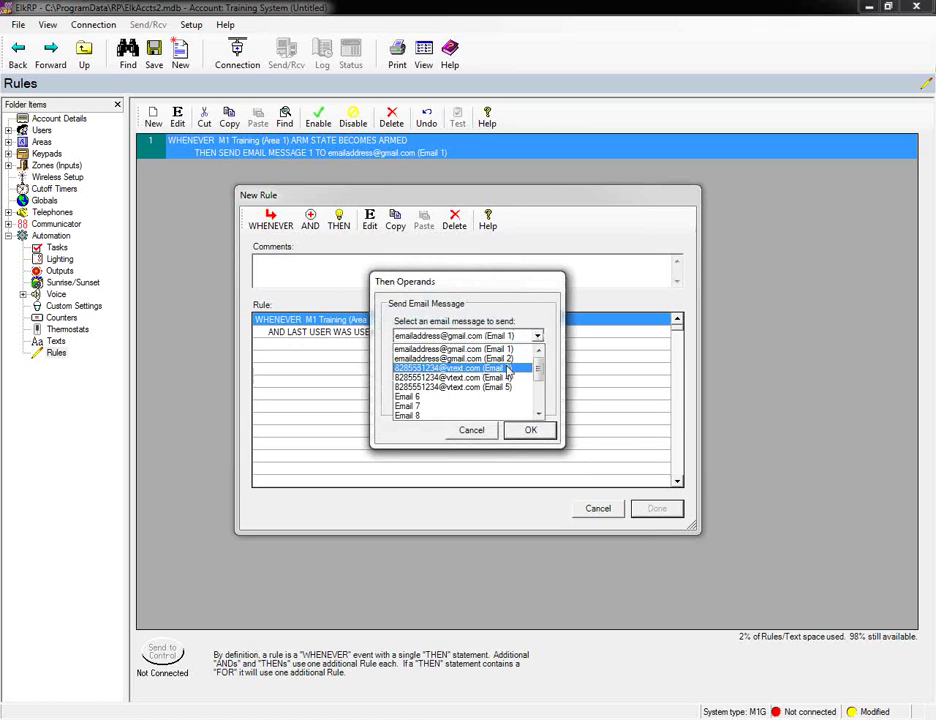
click(508, 369)
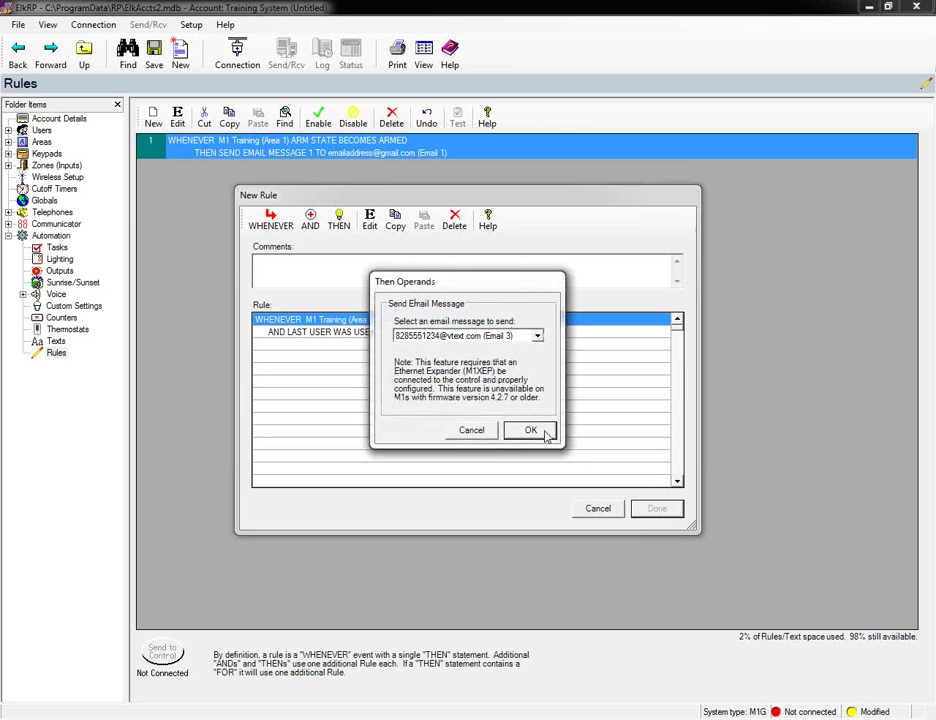
click(531, 430)
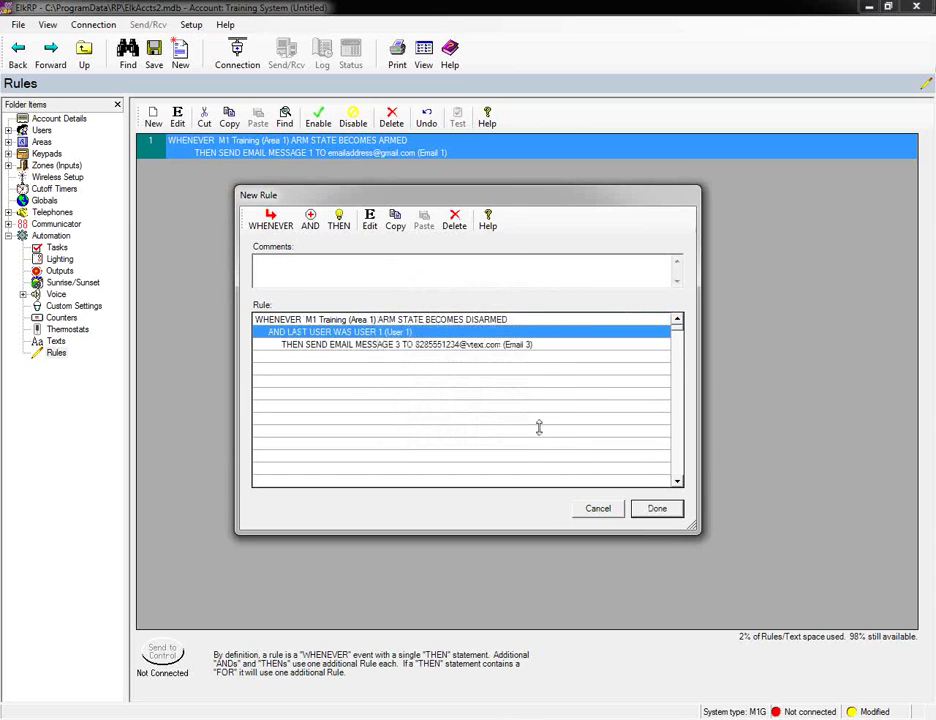
click(652, 510)
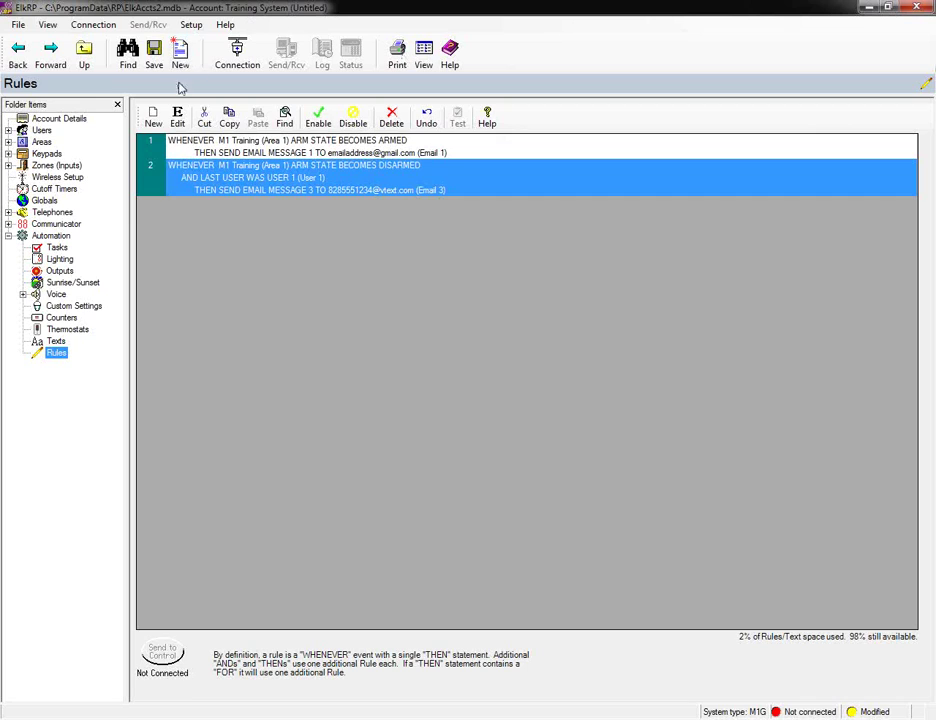
Step: Create another new rule triggered whenever the time of day is 9:00 PM
click(154, 118)
click(270, 218)
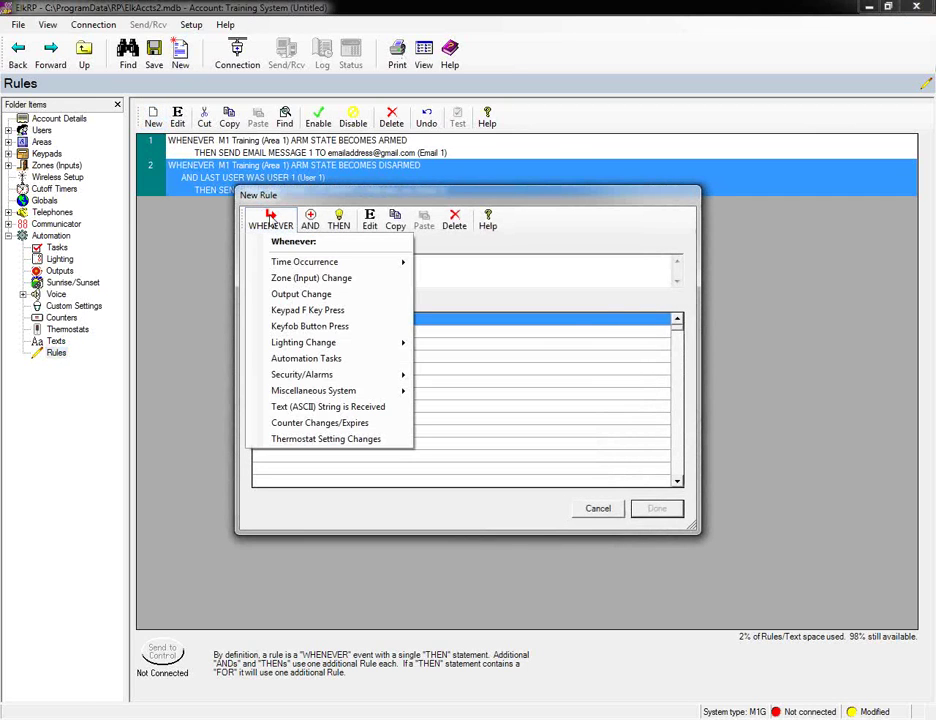
mouse_move(355, 264)
click(480, 264)
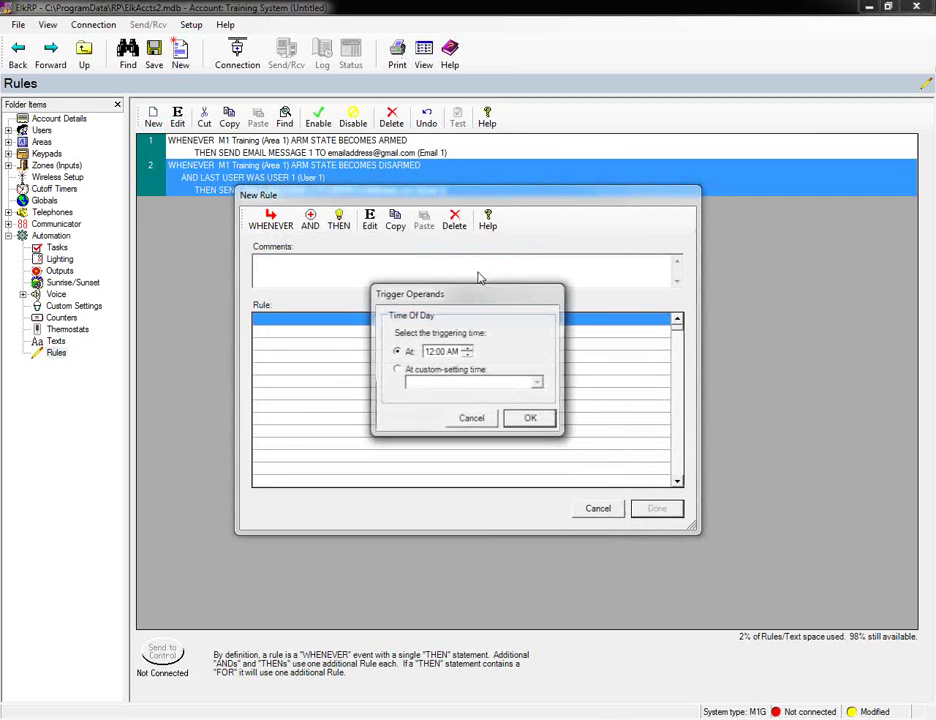
click(431, 354)
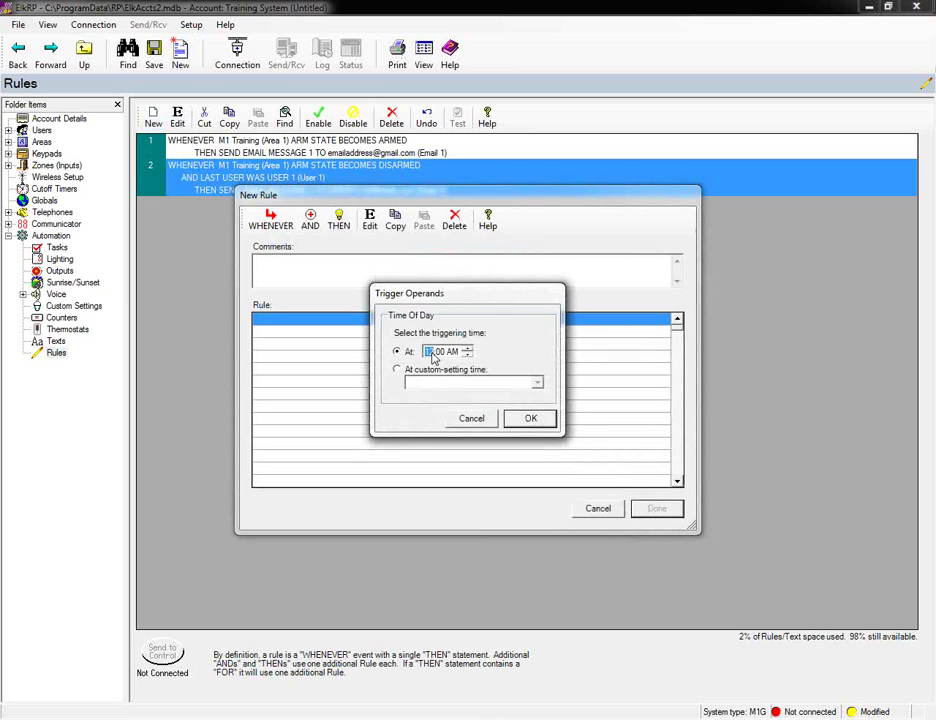
text(5)
text(9)
click(451, 352)
key(p)
click(528, 418)
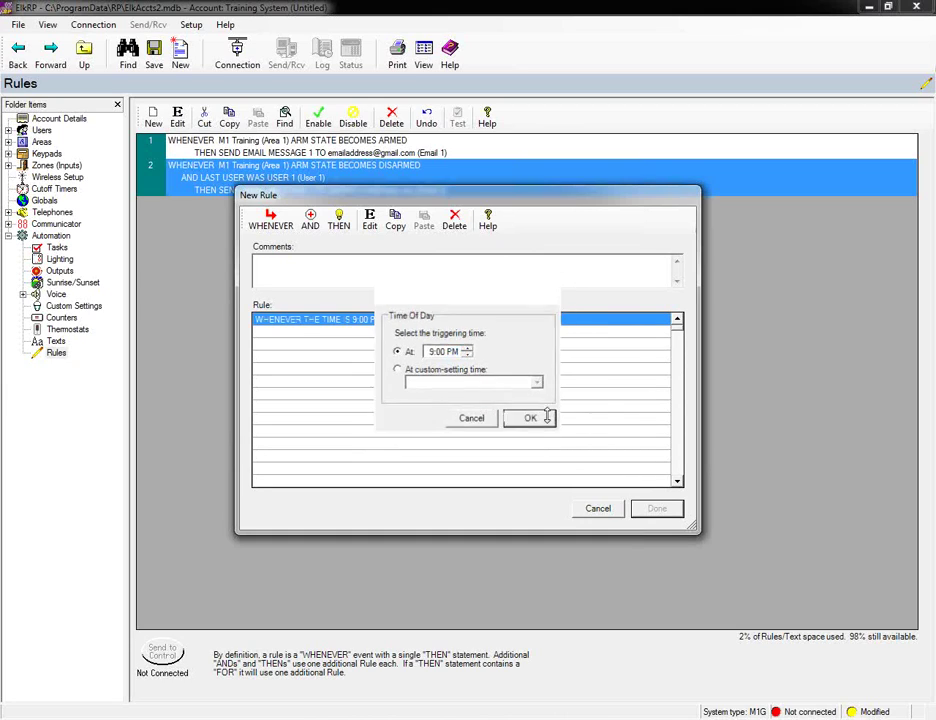
Step: Add an AND condition to the 9:00 PM rule that M1 Training (Area 1) is disarmed
click(311, 224)
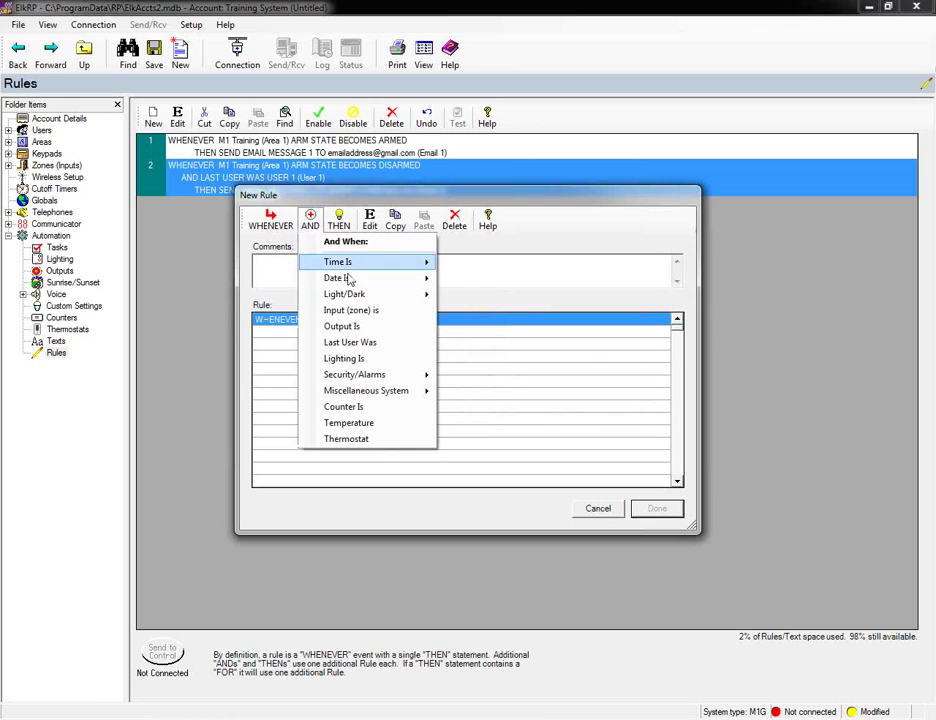
mouse_move(378, 379)
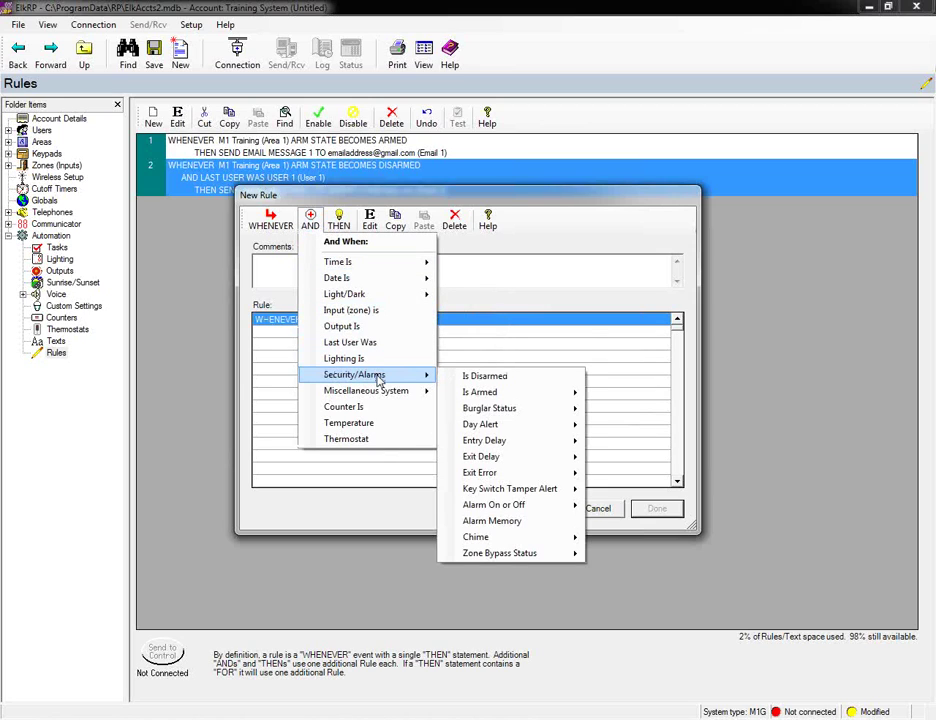
click(488, 377)
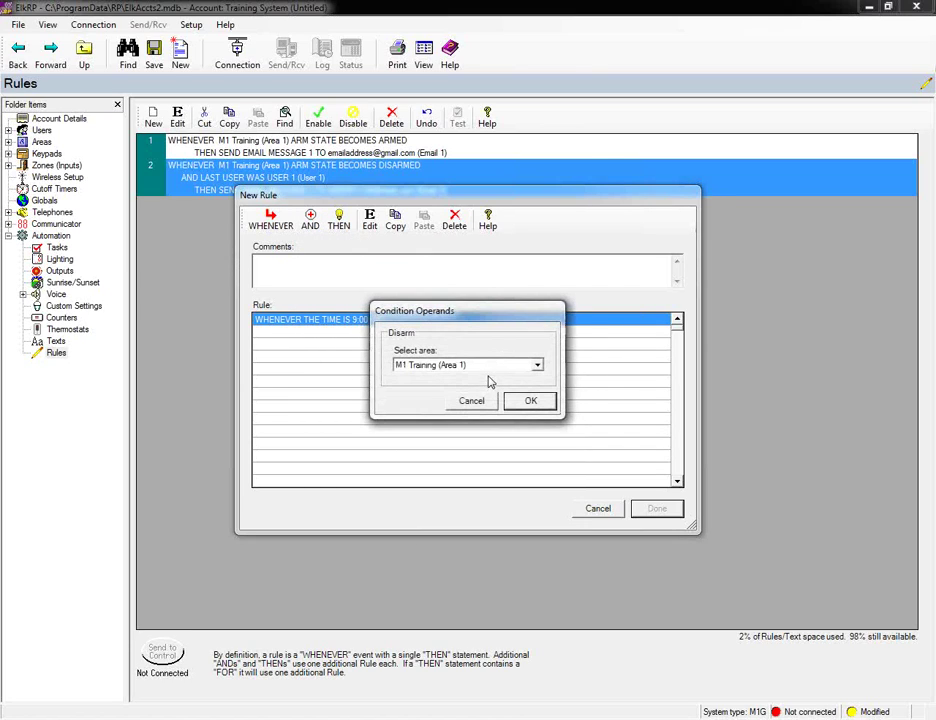
click(537, 367)
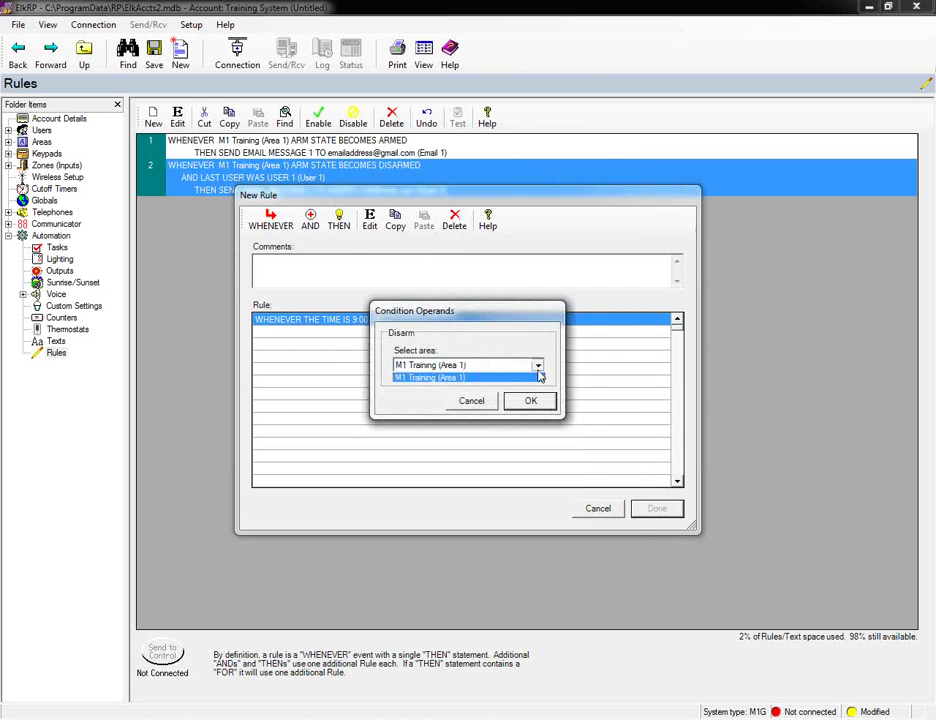
click(538, 378)
click(539, 400)
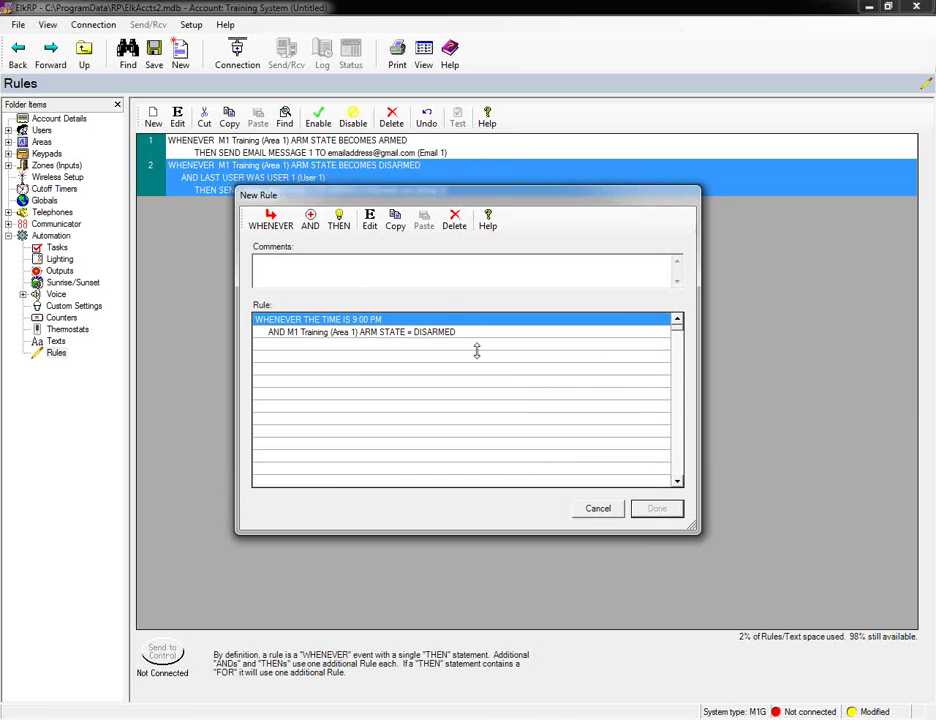
Step: Add a THEN action to the 9:00 PM rule that arms Area 1 to away immediately
click(340, 228)
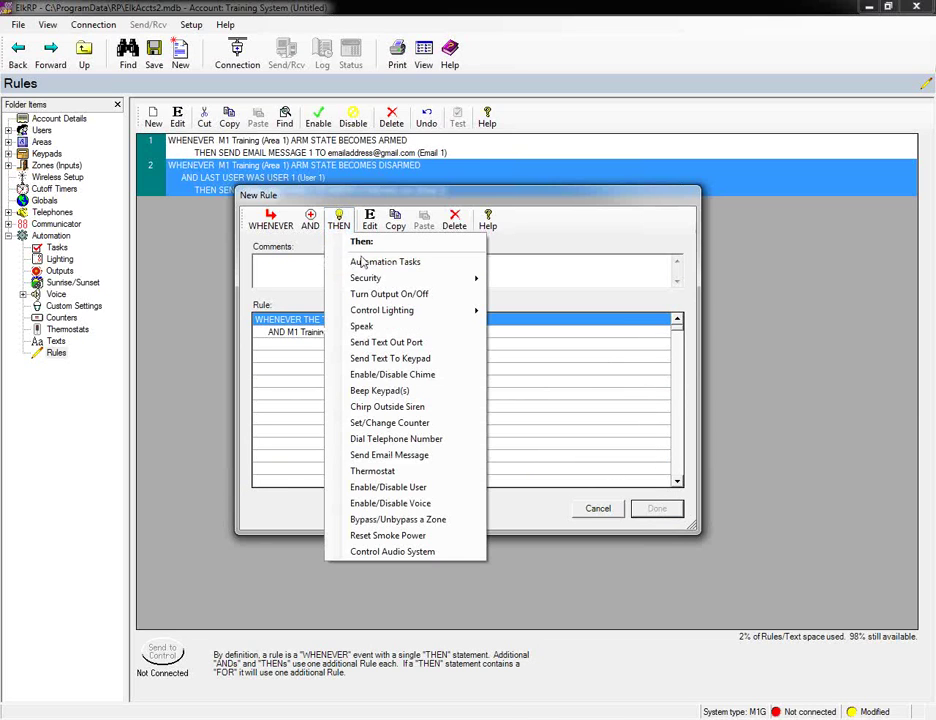
mouse_move(382, 285)
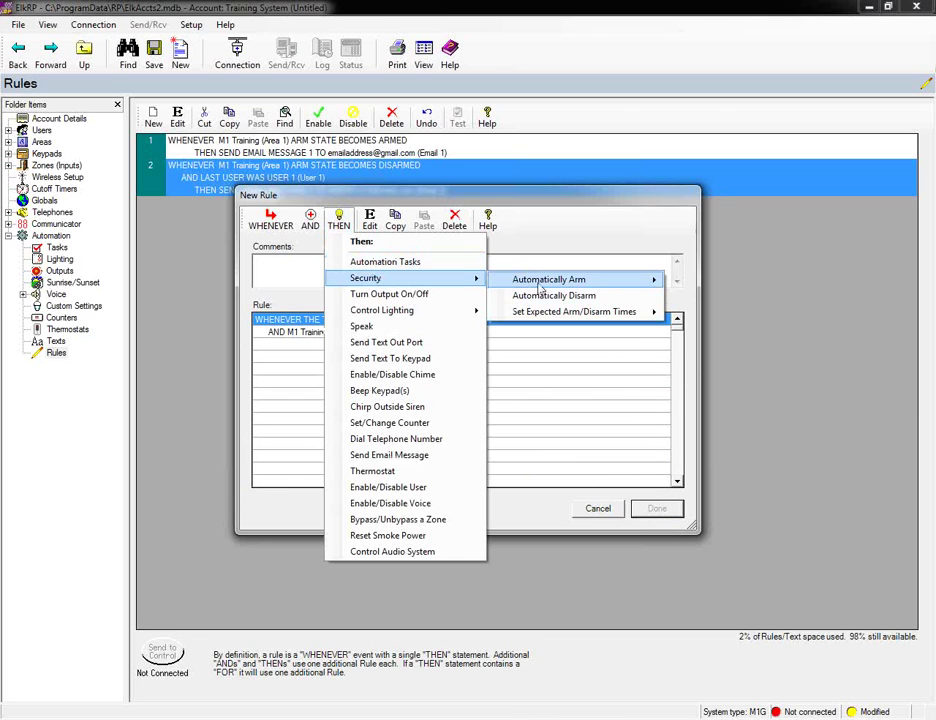
mouse_move(539, 292)
click(712, 284)
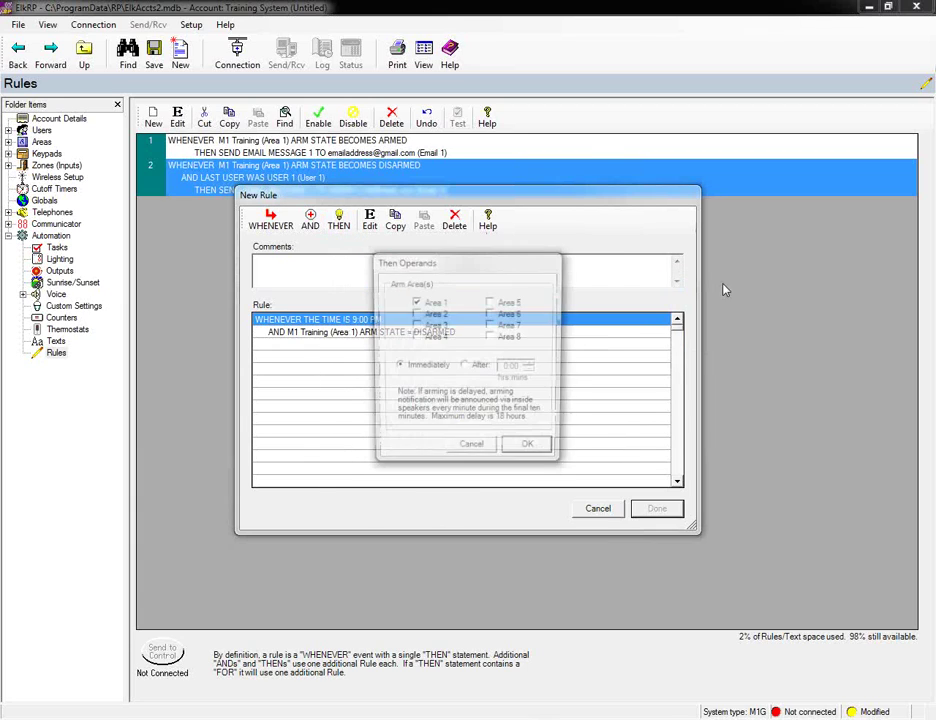
click(528, 450)
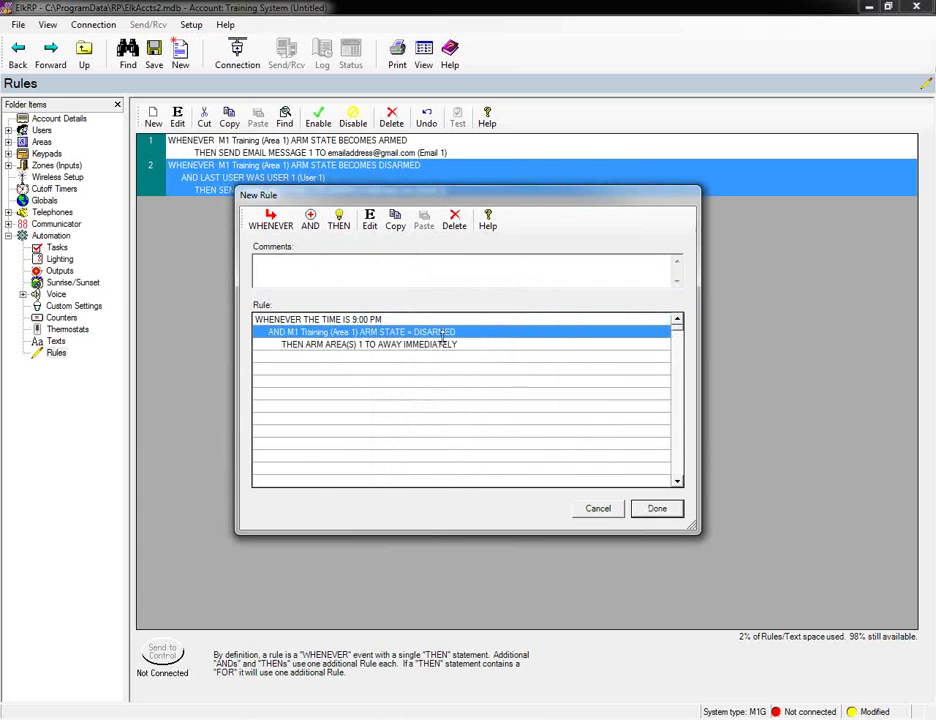
Step: Add a second THEN action that sends email message 6 and finish the 9:00 PM rule
click(339, 222)
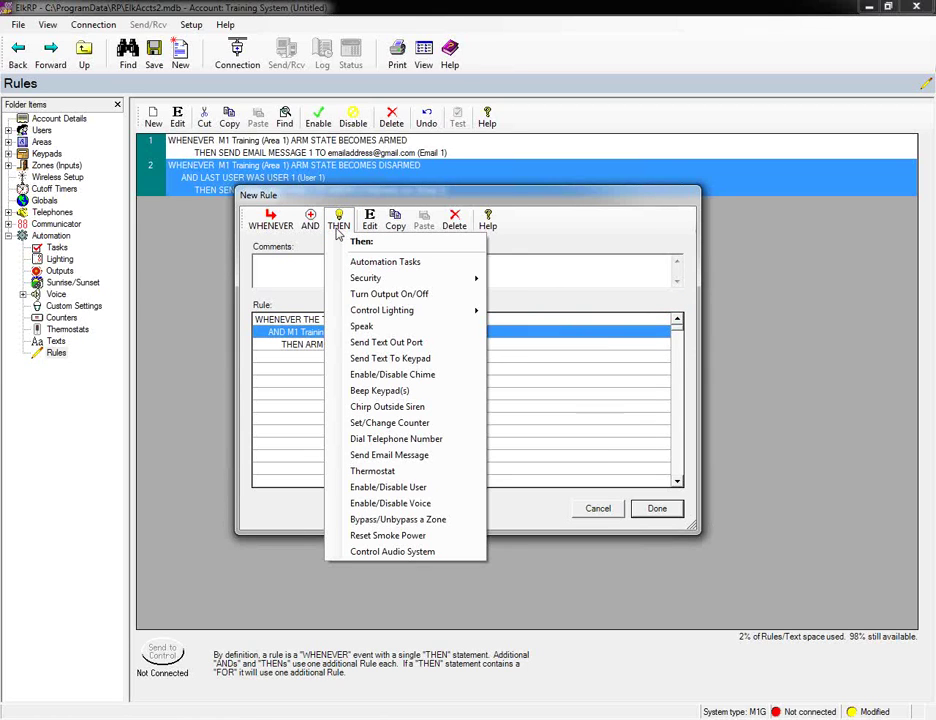
click(420, 455)
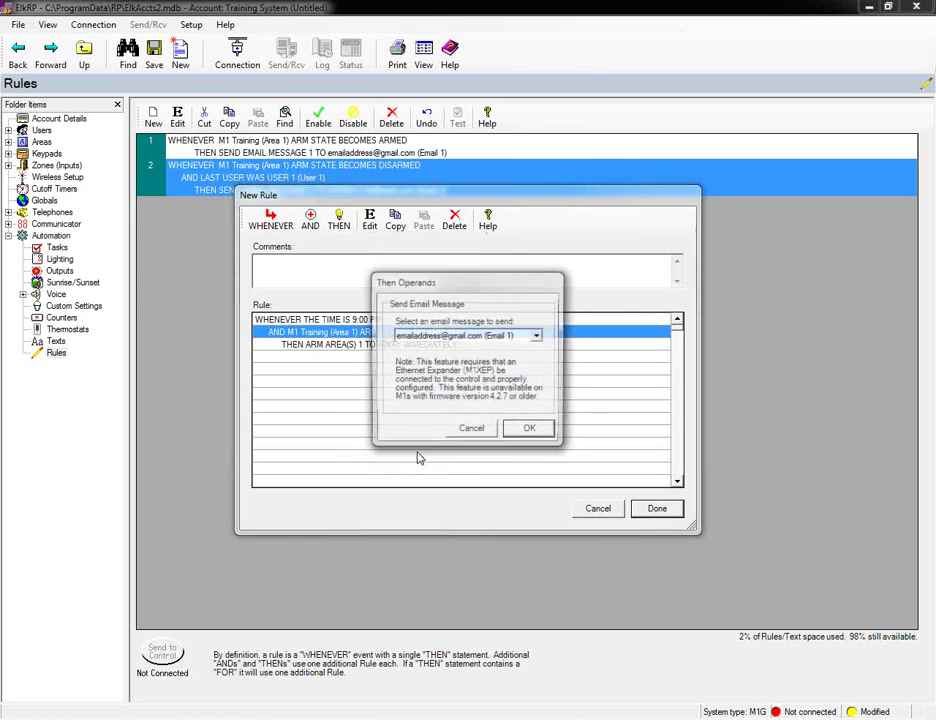
click(537, 336)
click(512, 400)
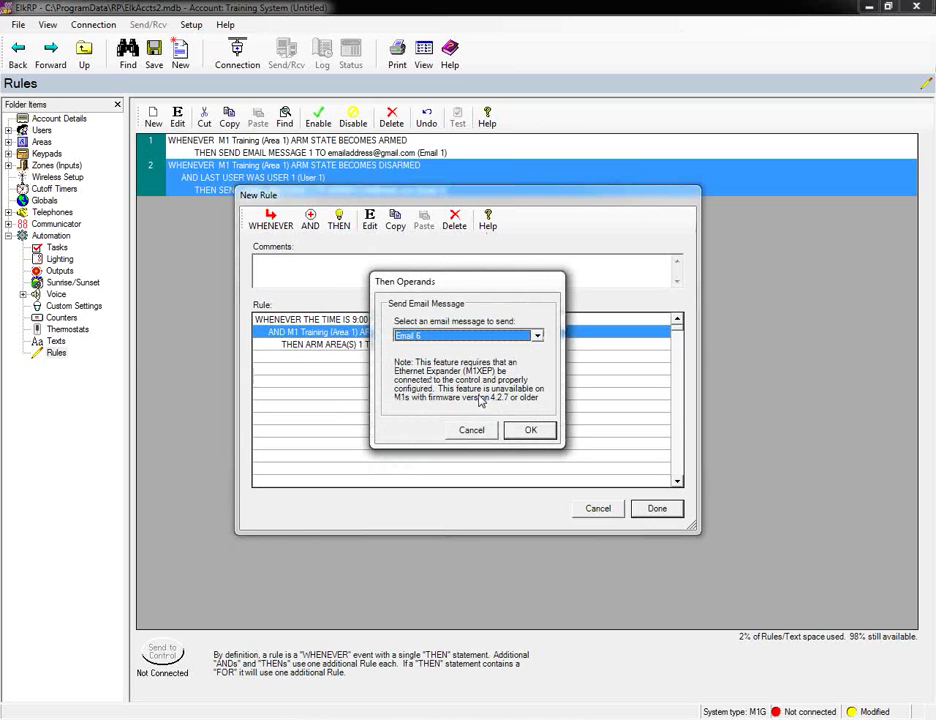
click(545, 432)
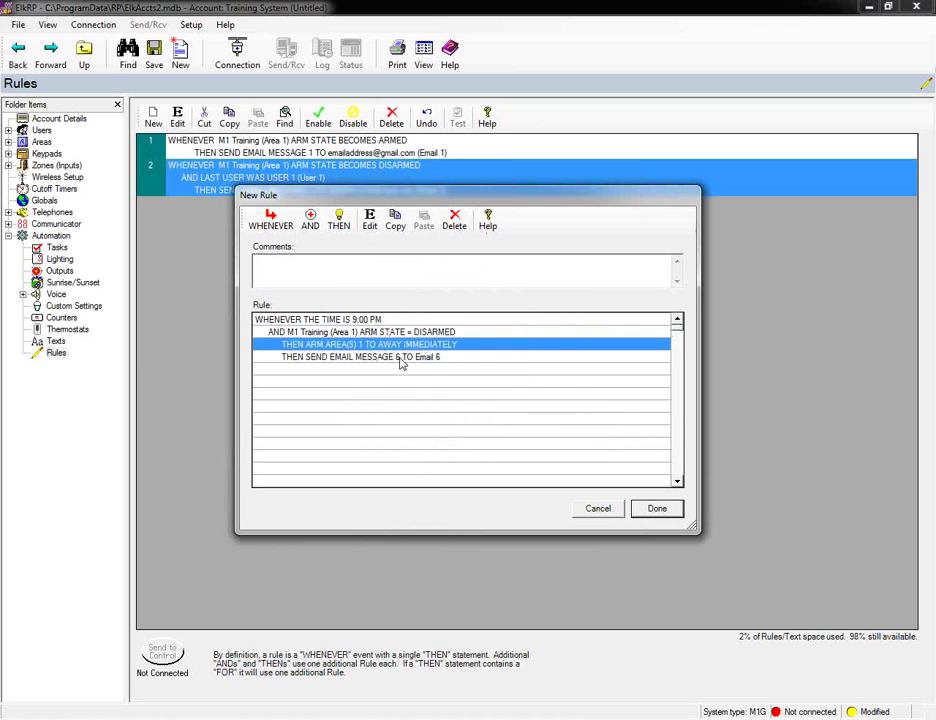
click(665, 508)
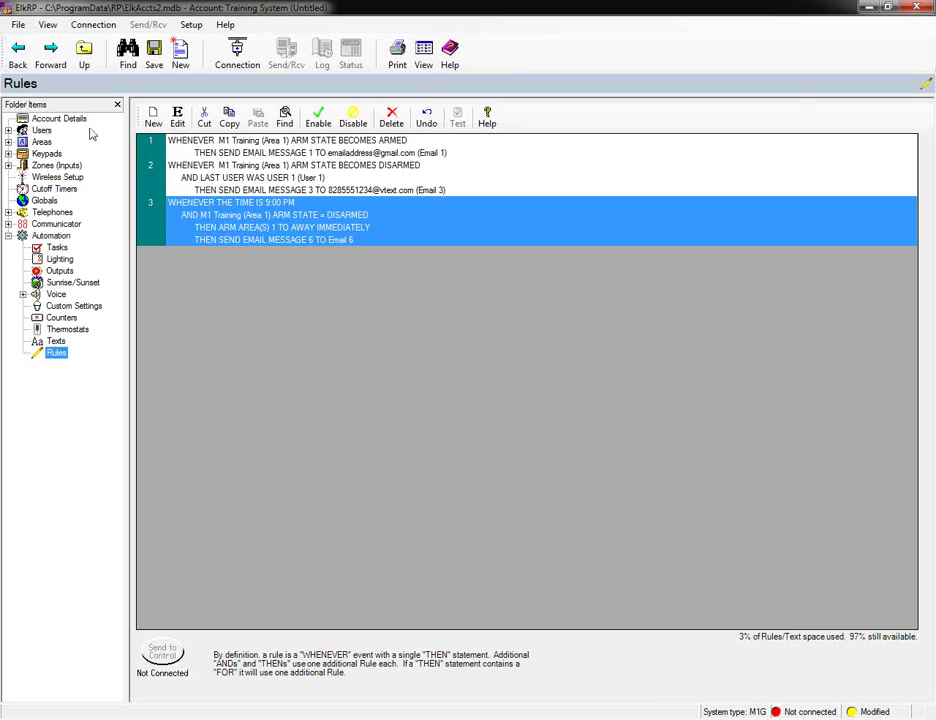
Step: Create another new rule triggered every 30 minutes
click(152, 118)
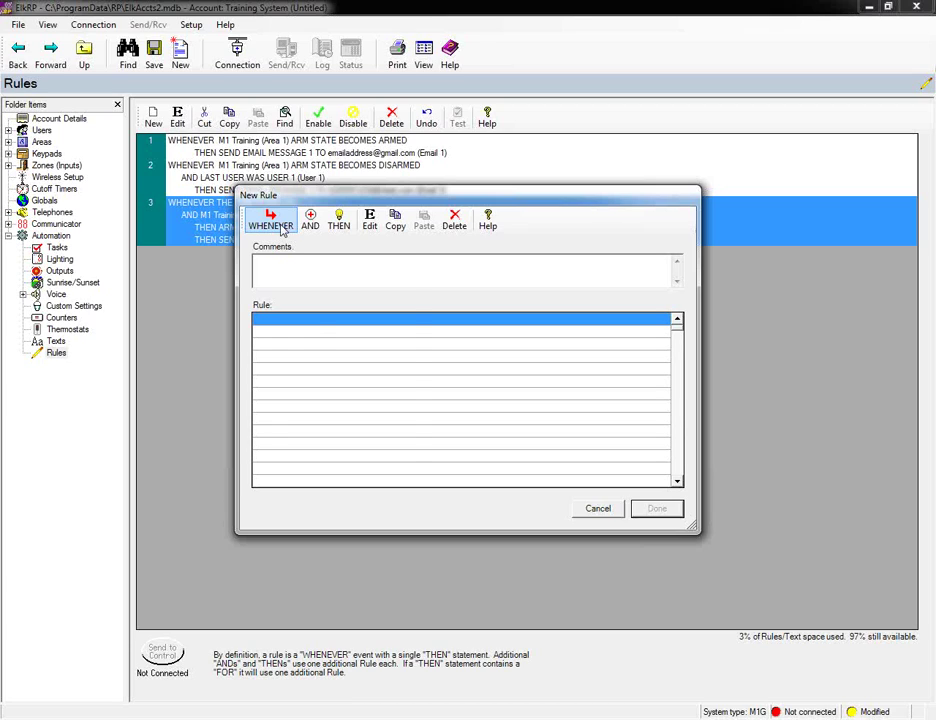
click(280, 224)
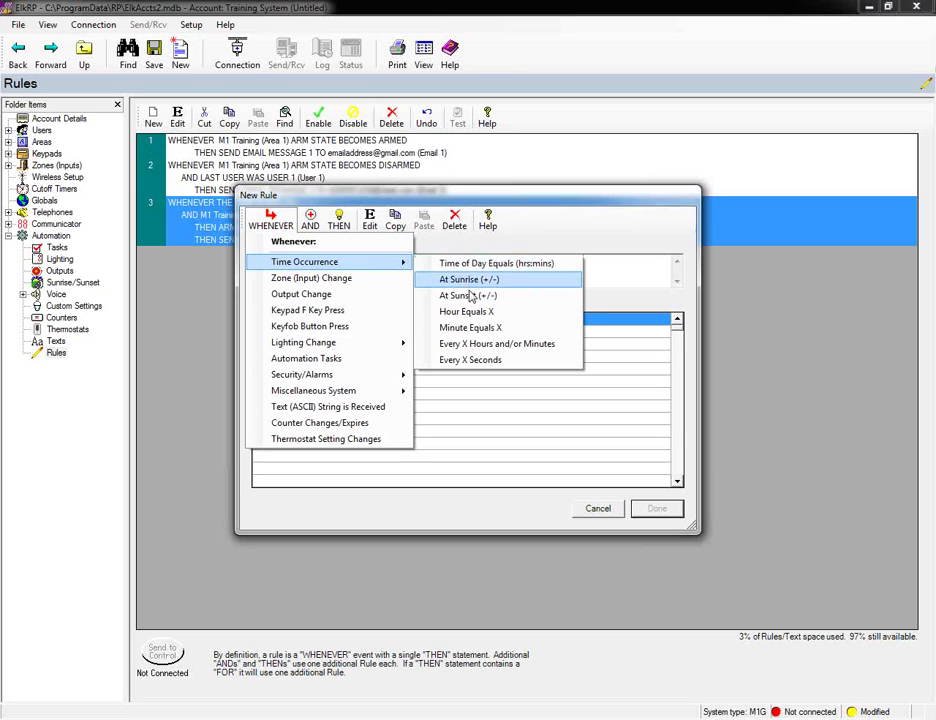
click(551, 348)
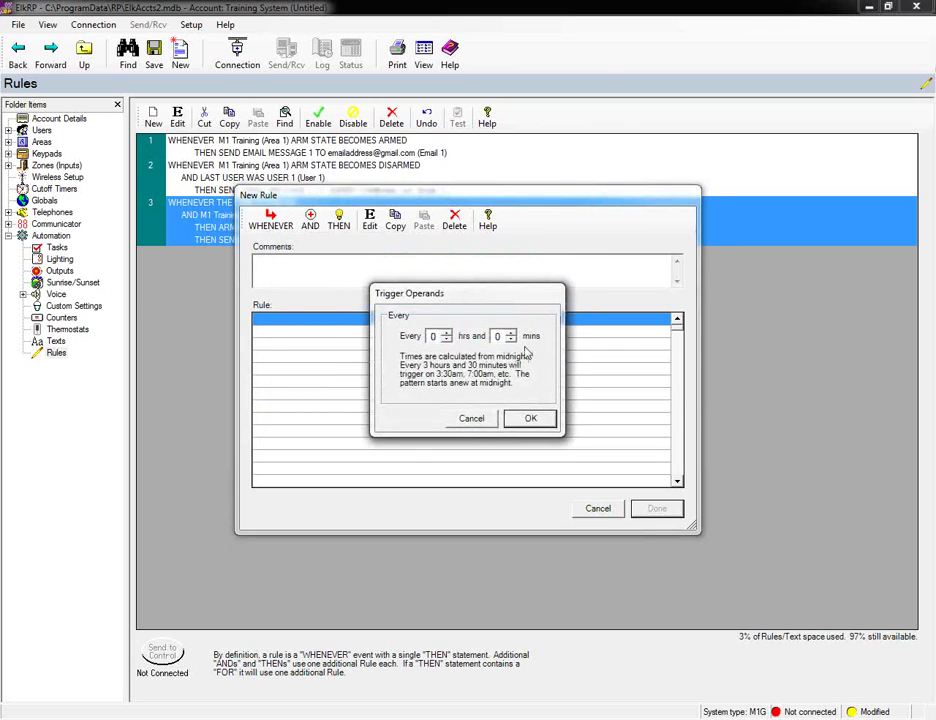
double_click(495, 337)
text(30)
click(530, 418)
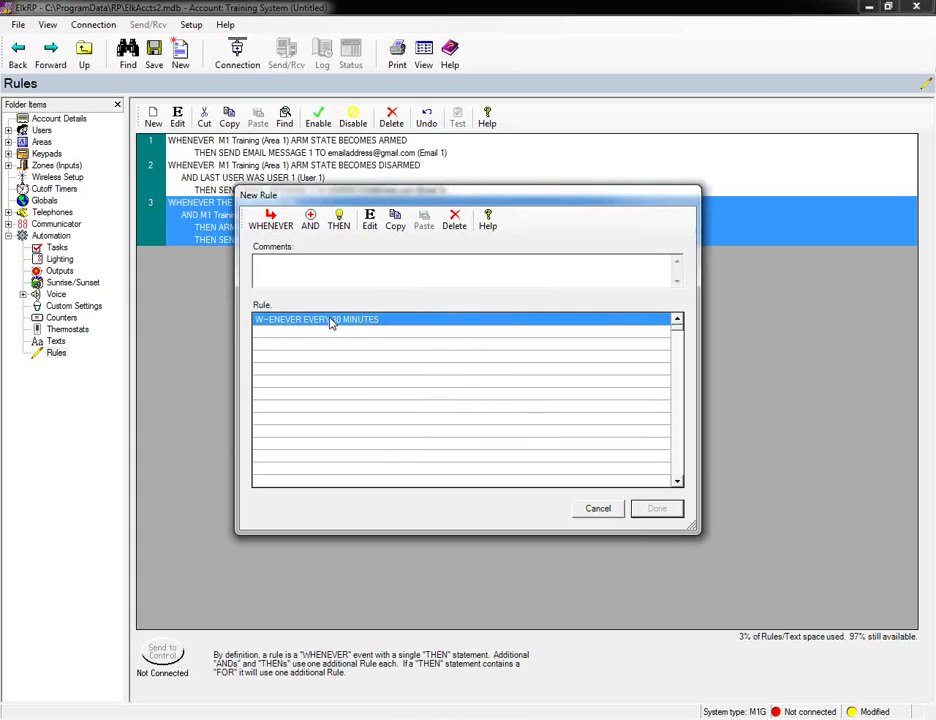
Step: Add an AND condition to the 30-minute rule that the M1KPB (KP 1) temperature is less than 45 °F
click(311, 218)
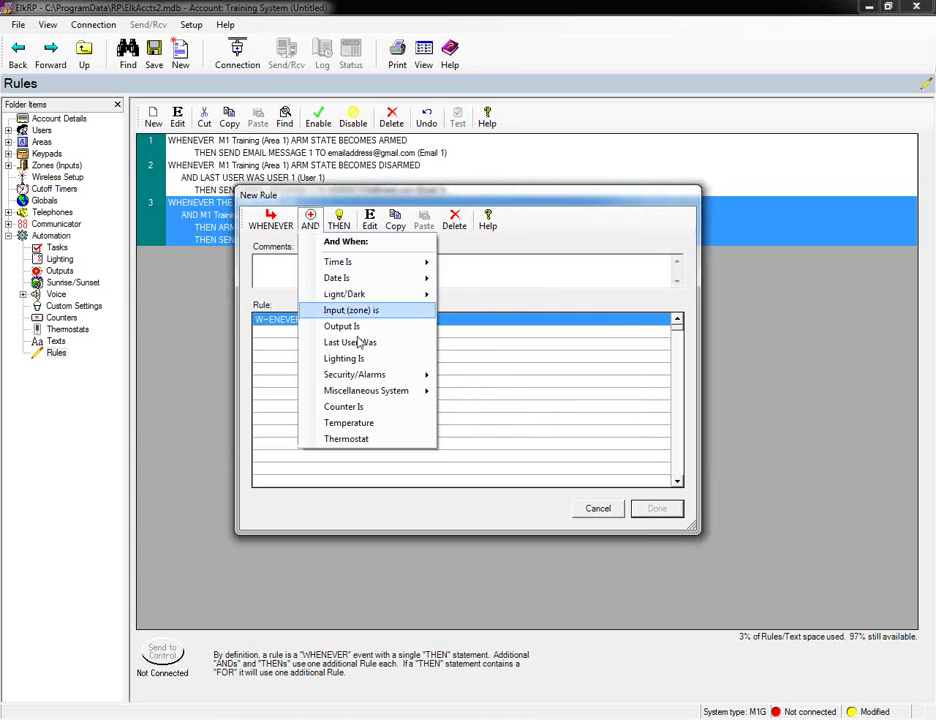
click(405, 424)
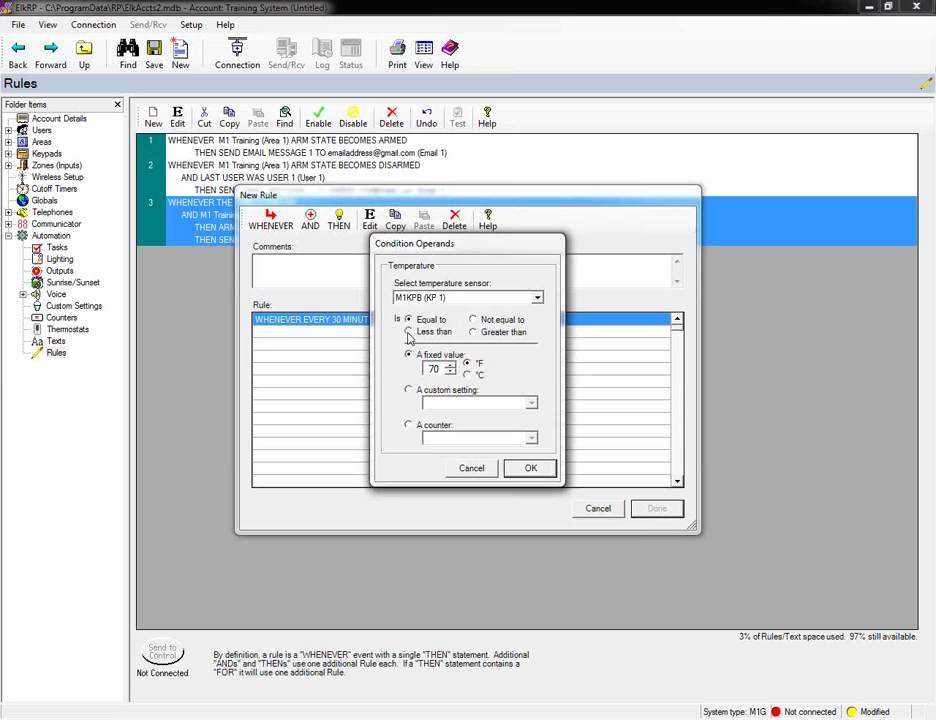
click(408, 332)
drag(438, 367, 425, 368)
text(45)
click(535, 472)
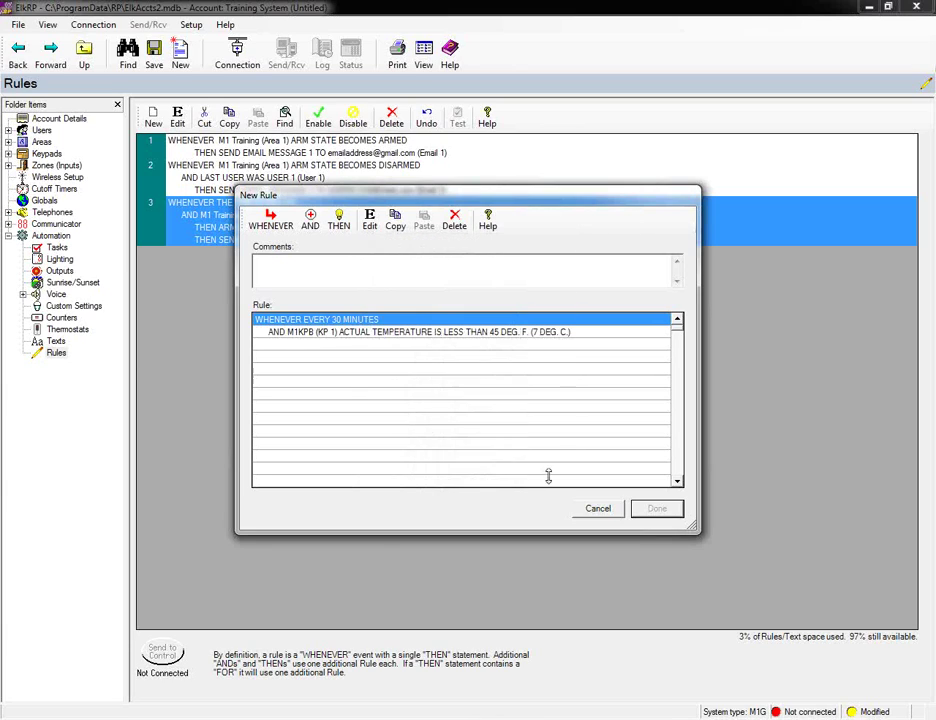
Step: Add a THEN action that sends email message 4 and finish the low-temperature rule
click(339, 222)
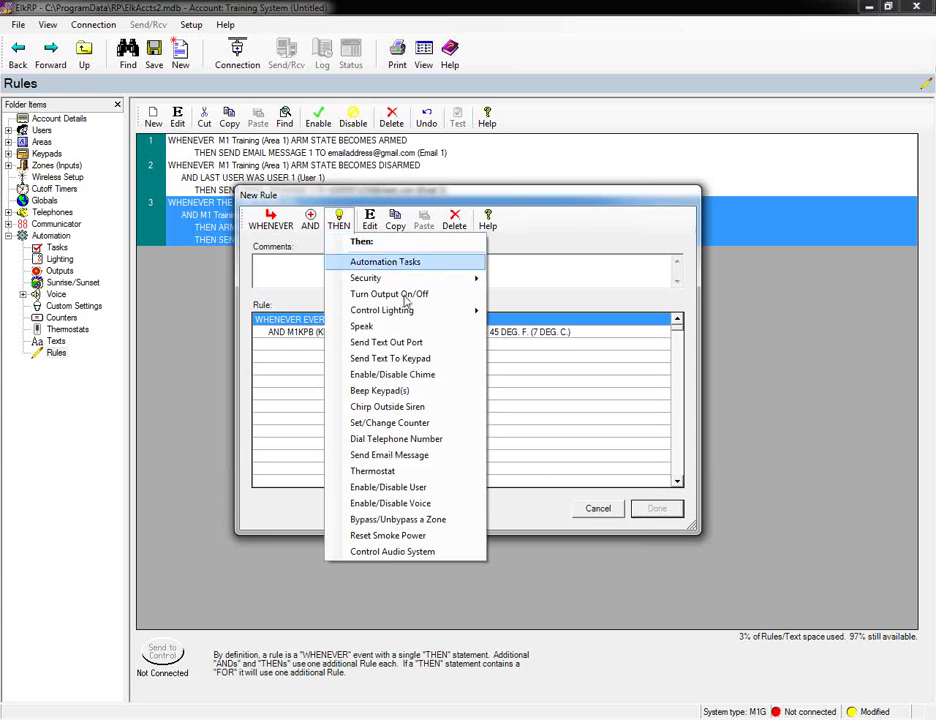
click(410, 455)
click(537, 336)
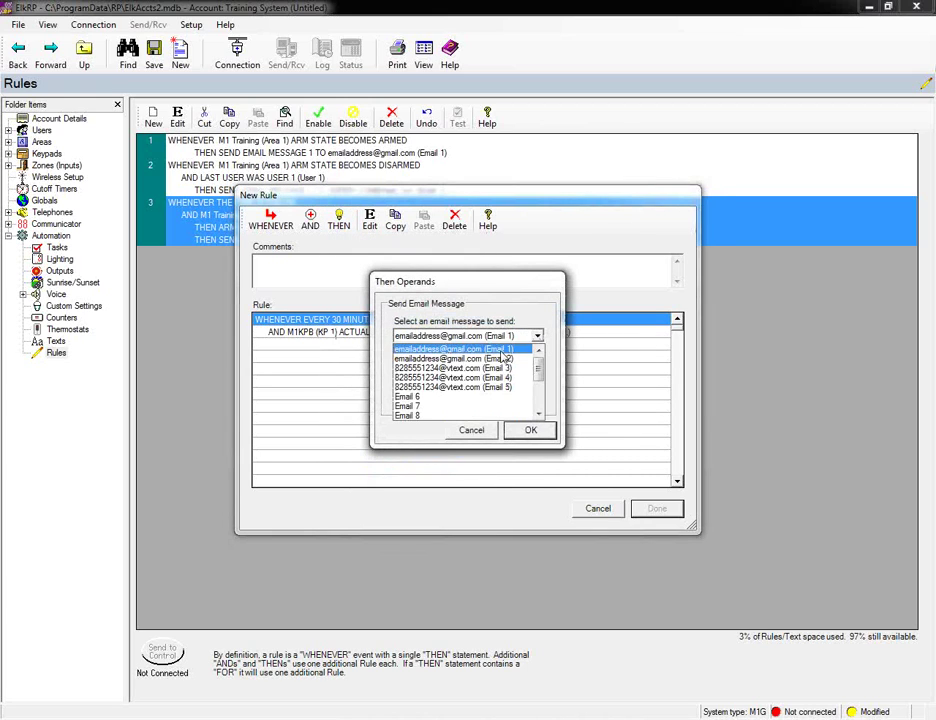
click(497, 378)
click(535, 430)
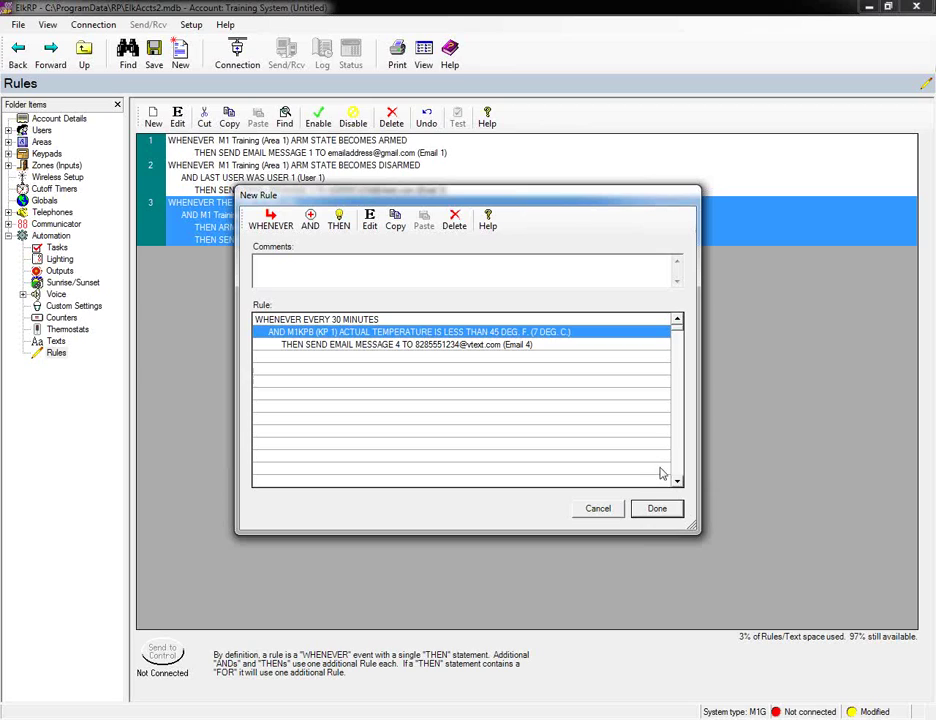
click(657, 509)
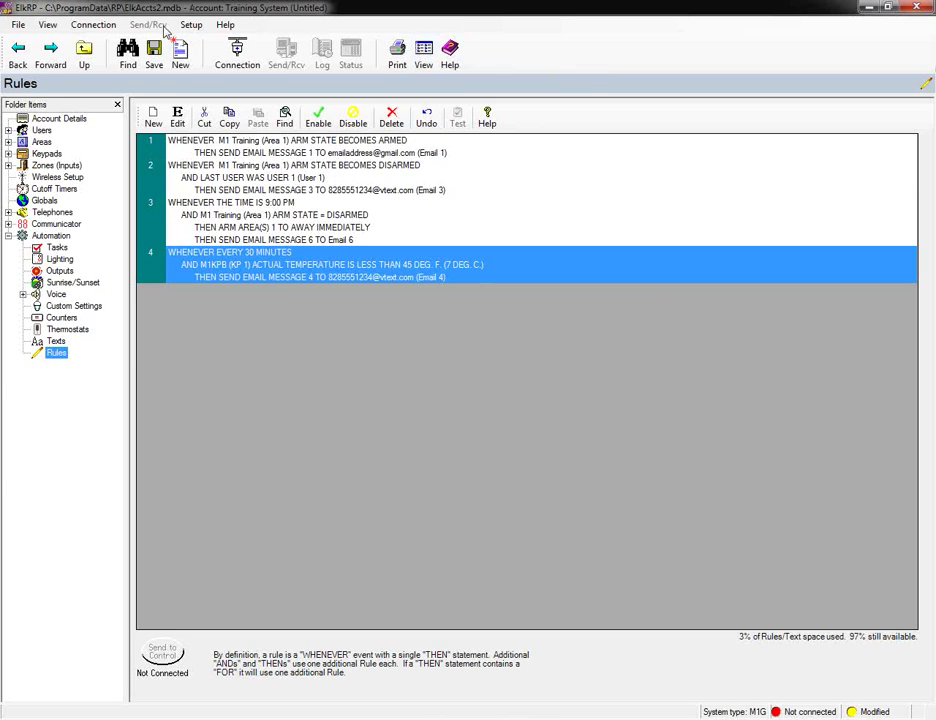
Step: Create another new rule triggered every 15 minutes
click(153, 120)
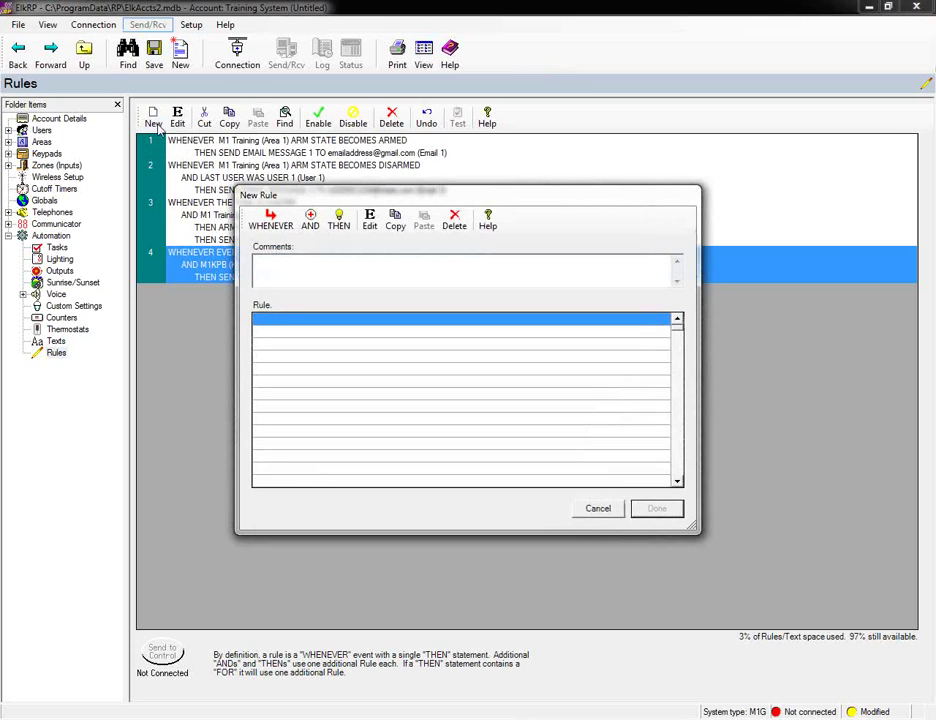
click(272, 228)
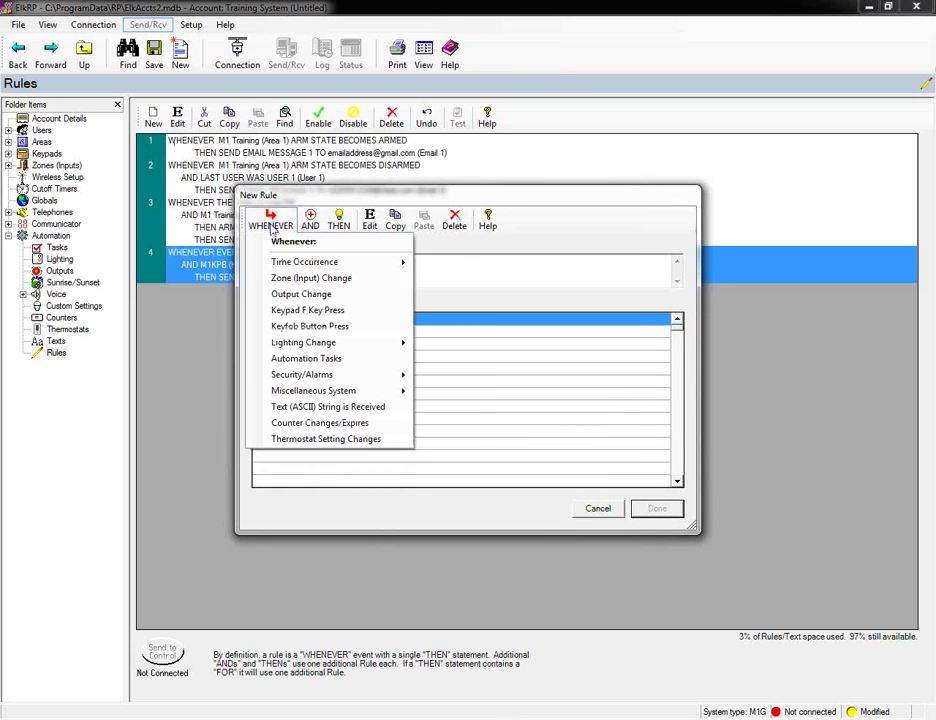
mouse_move(335, 268)
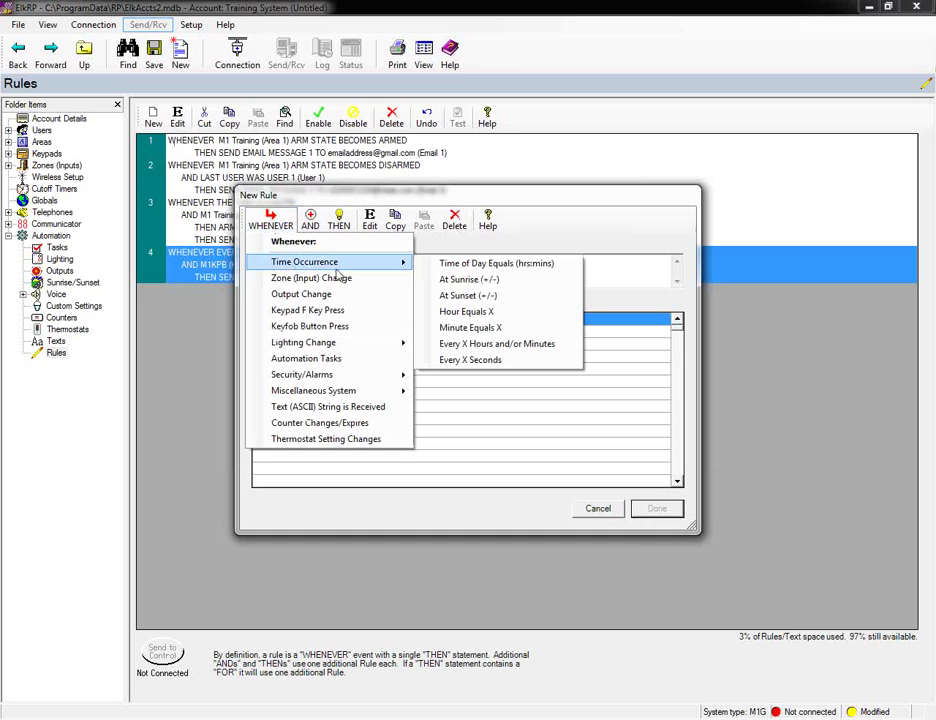
click(520, 345)
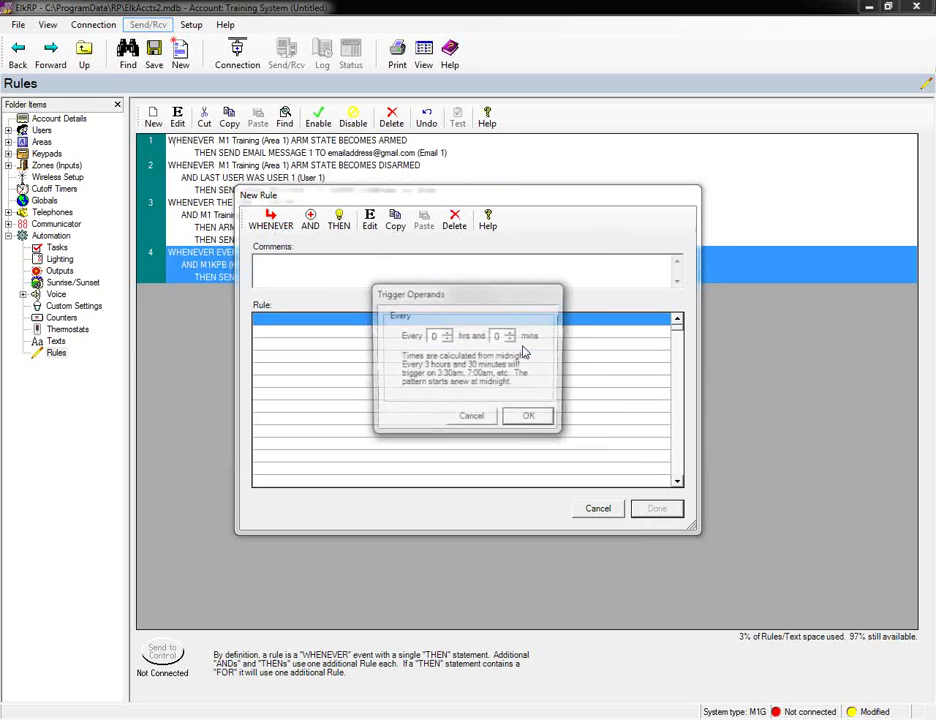
double_click(501, 336)
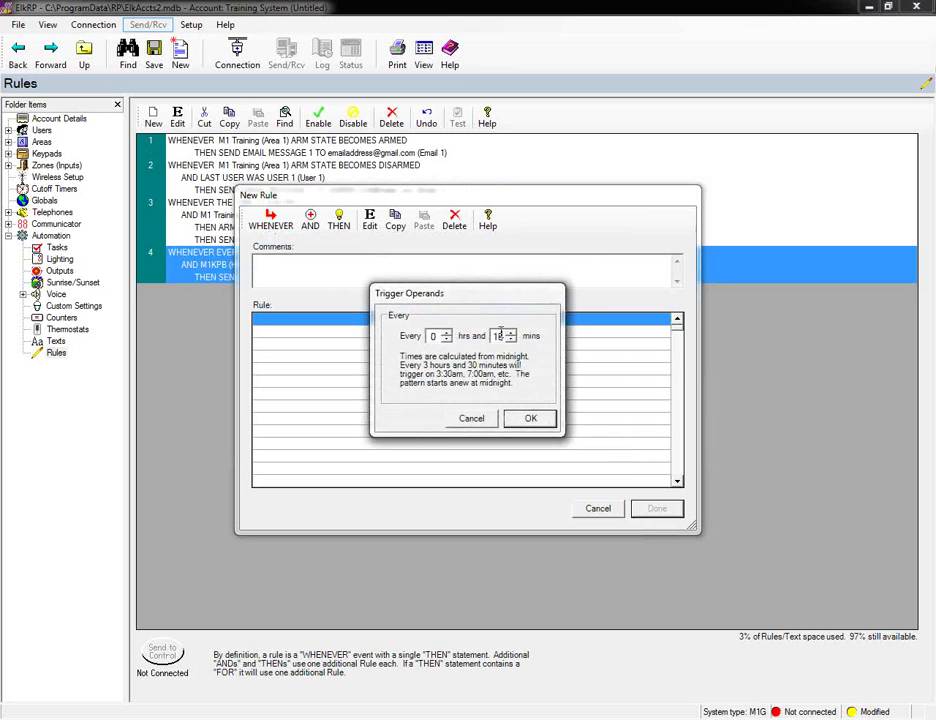
click(531, 418)
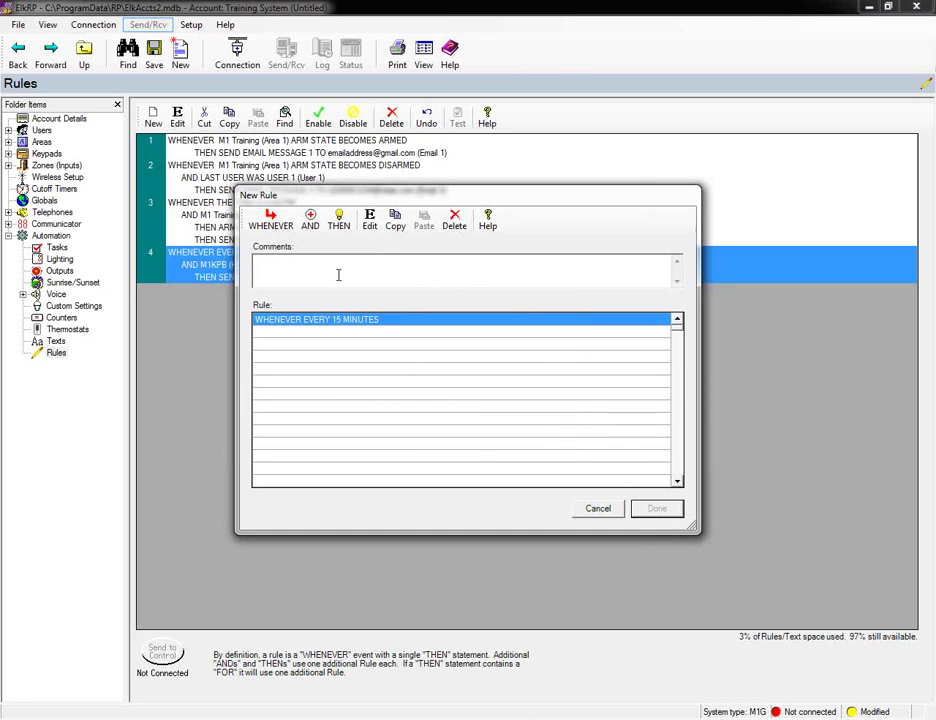
Step: Add an AND condition to the 15-minute rule that the M1KPB (KP 1) temperature is greater than 75 °F
click(312, 225)
click(395, 425)
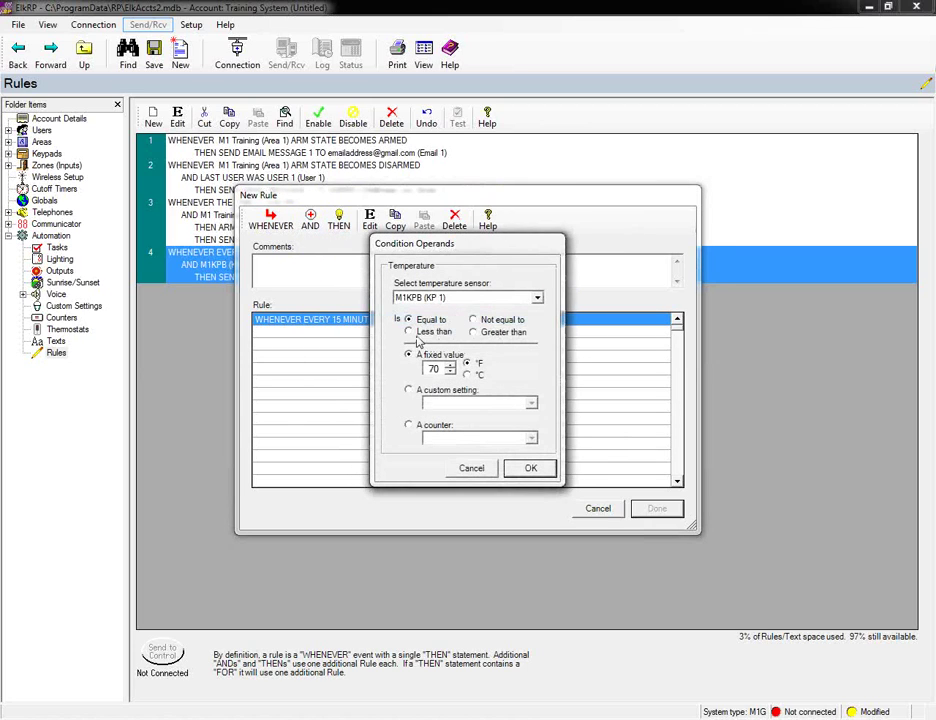
click(474, 332)
double_click(424, 371)
text(75)
click(545, 472)
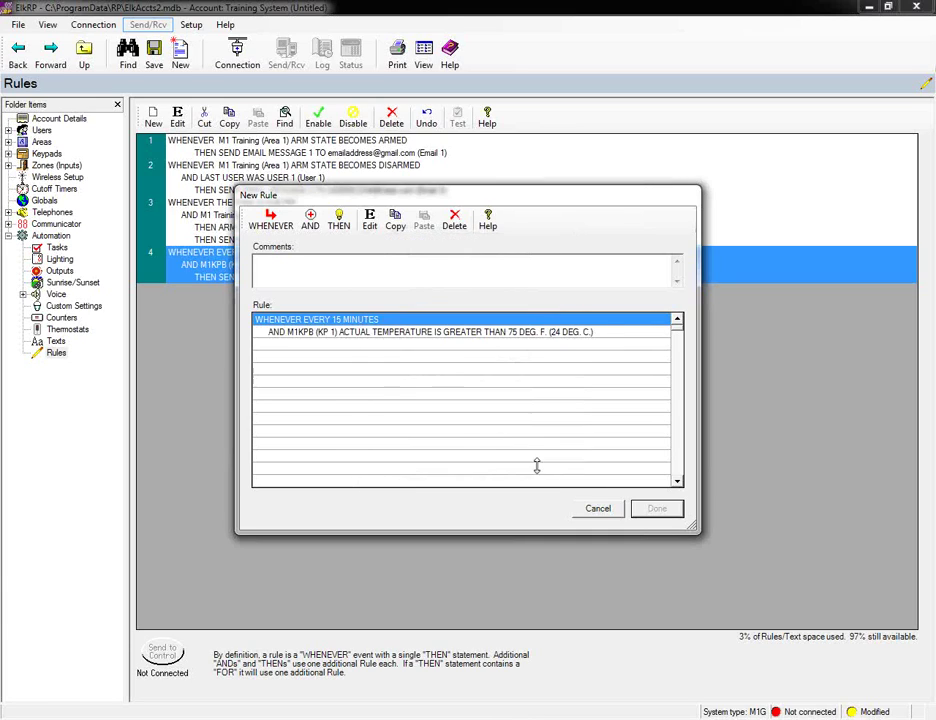
Step: Add a THEN action to the high-temperature rule that sends email message 7
click(340, 222)
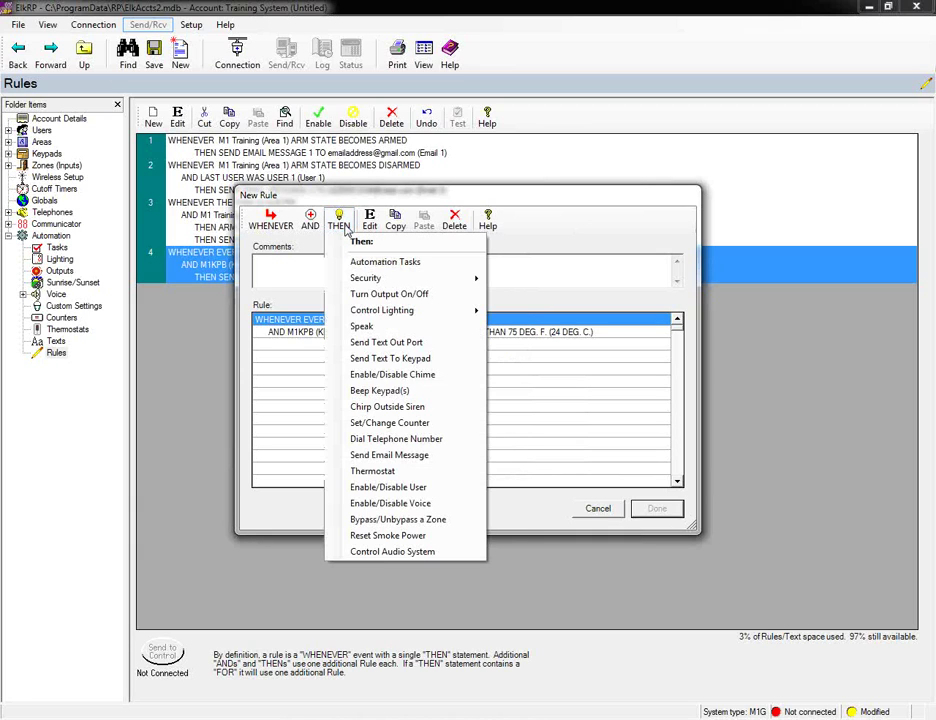
click(433, 456)
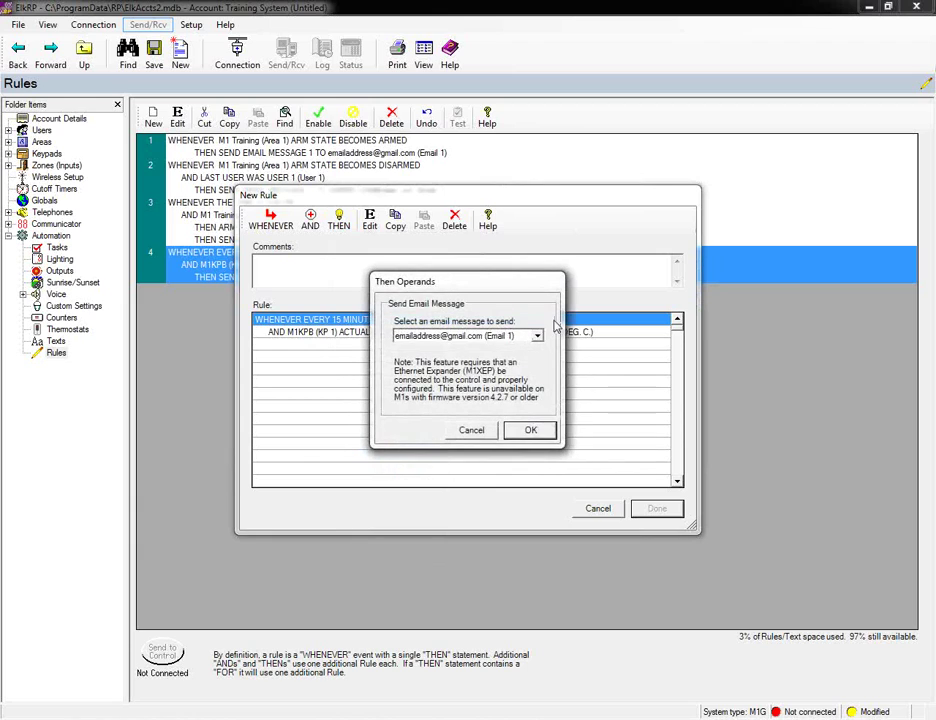
click(538, 337)
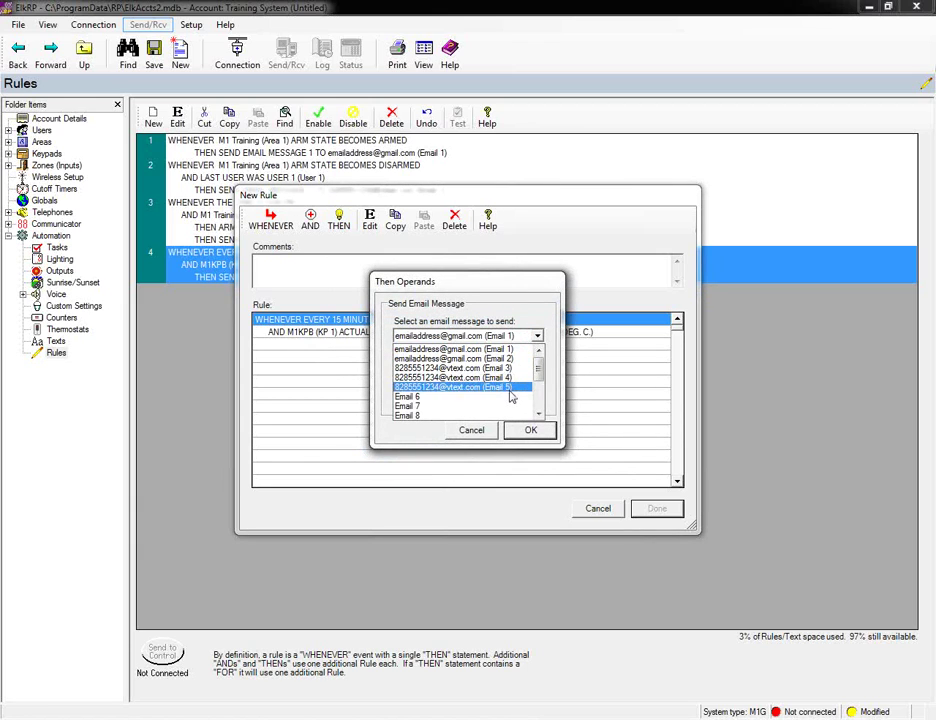
click(512, 407)
click(534, 430)
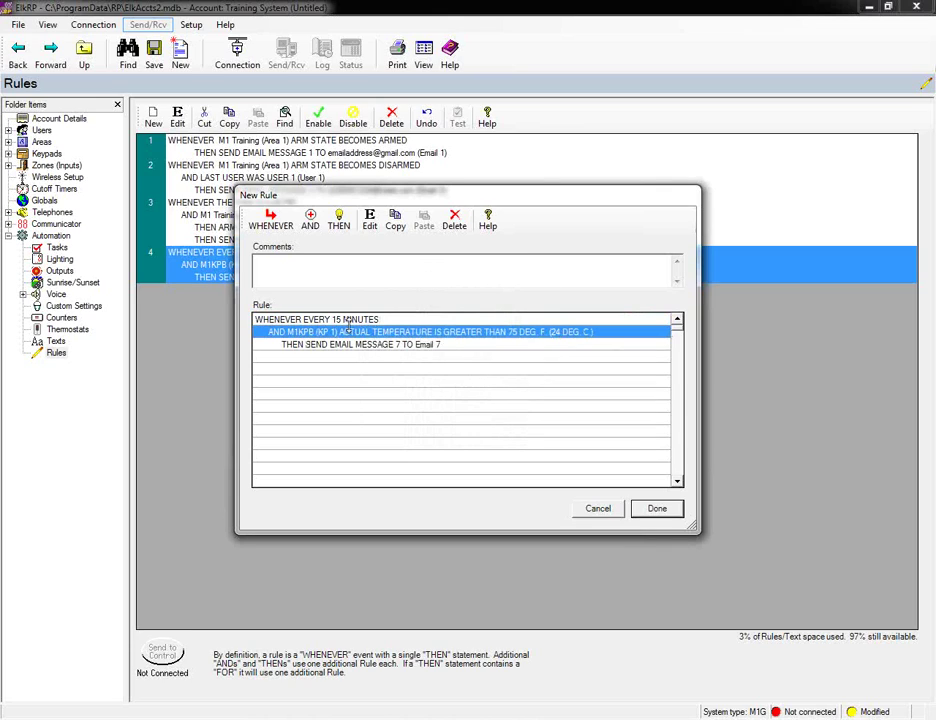
Step: Add a THEN action to the high-temperature rule that turns Output 050 (Out 50) on for 2 hours
click(340, 222)
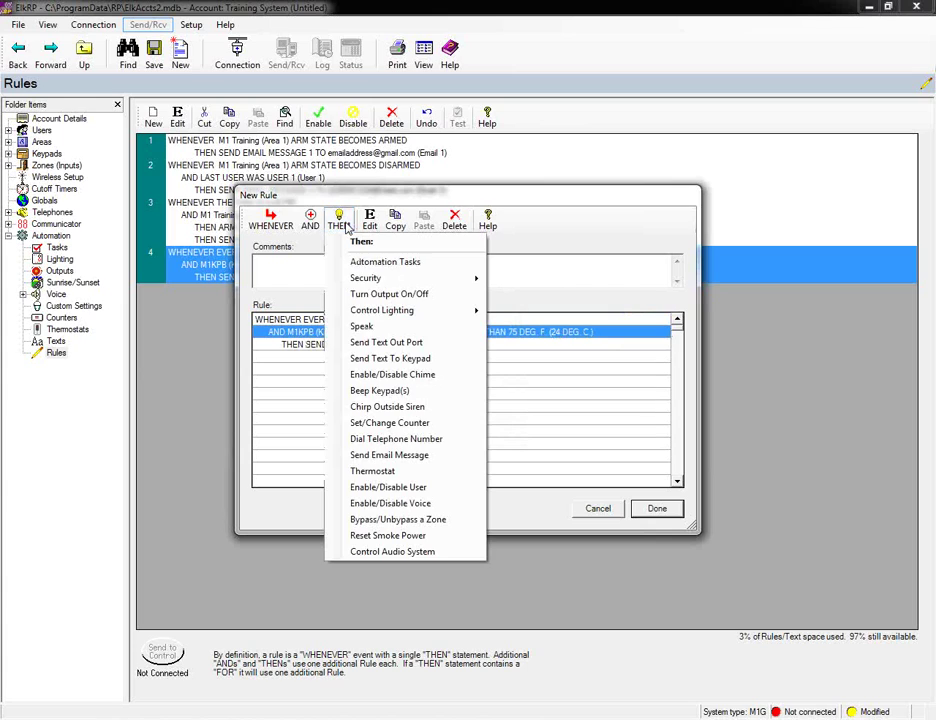
click(389, 293)
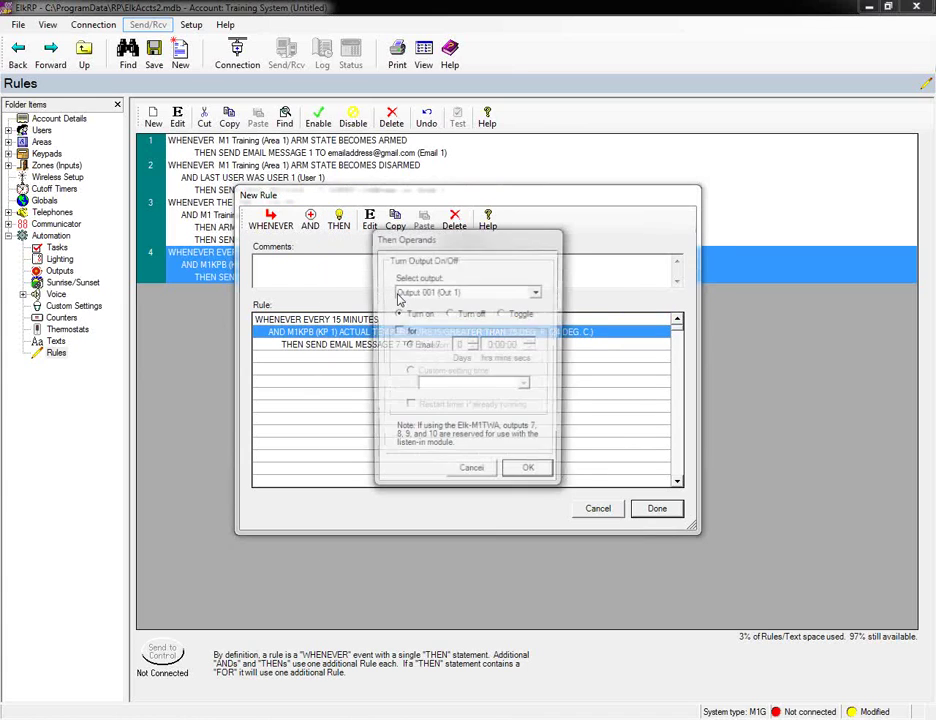
click(537, 292)
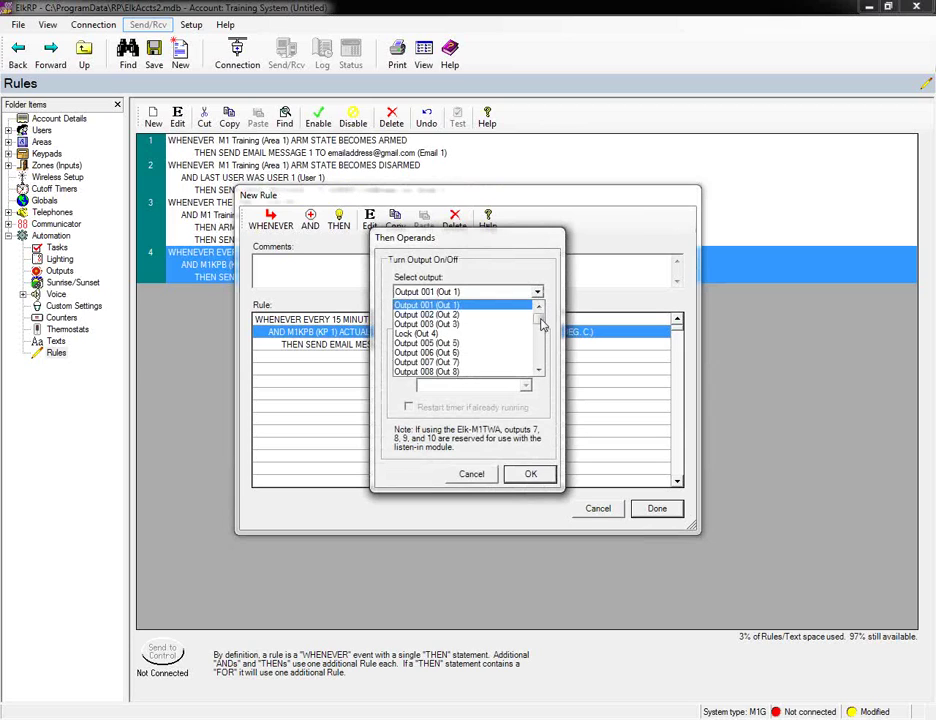
drag(539, 313, 539, 328)
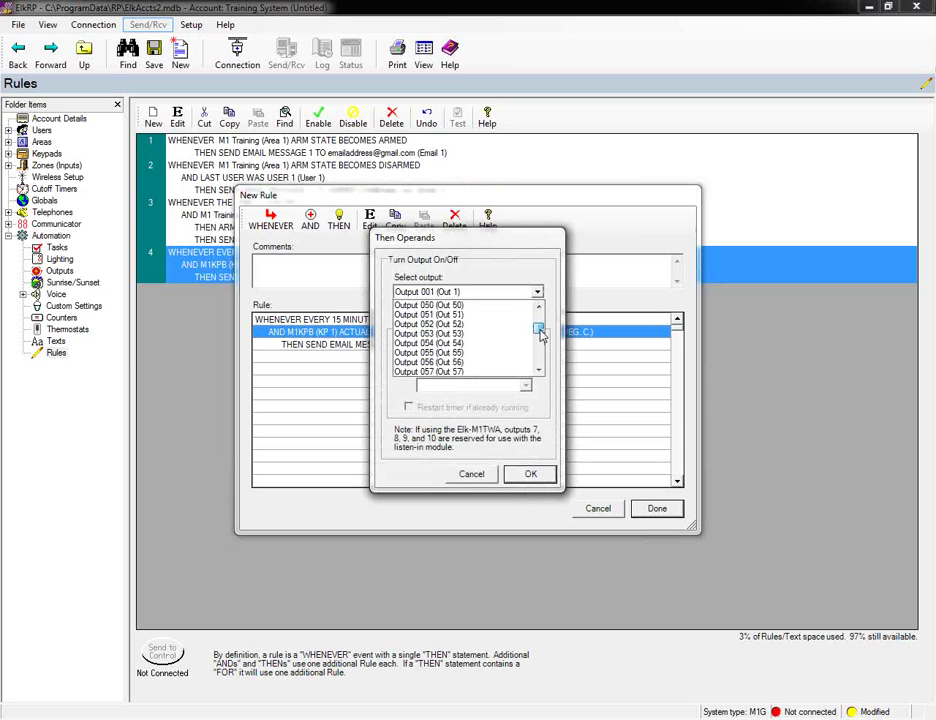
click(455, 326)
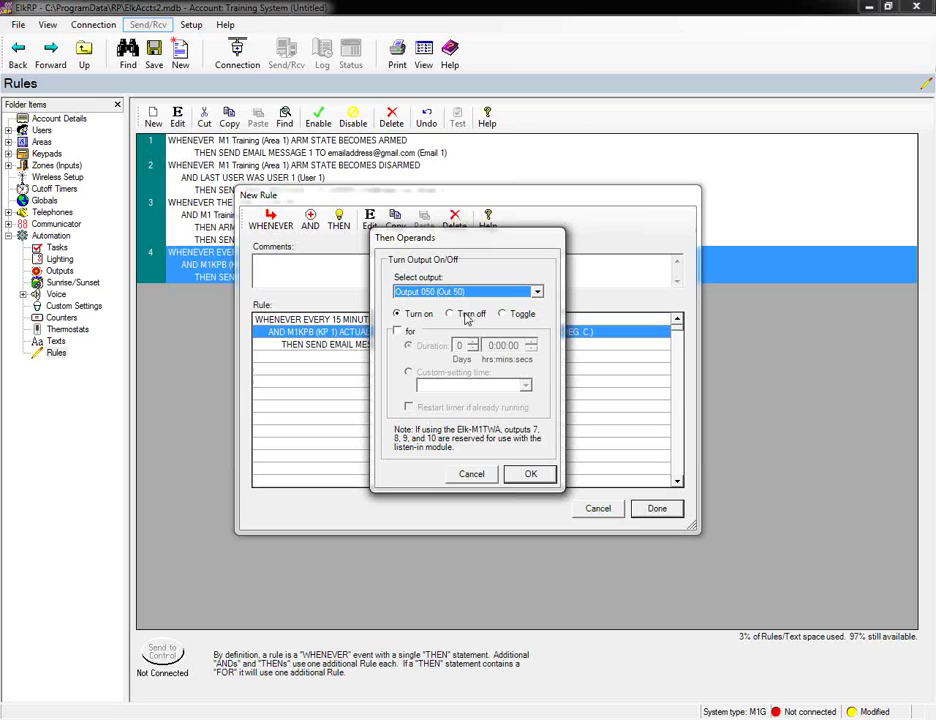
click(400, 334)
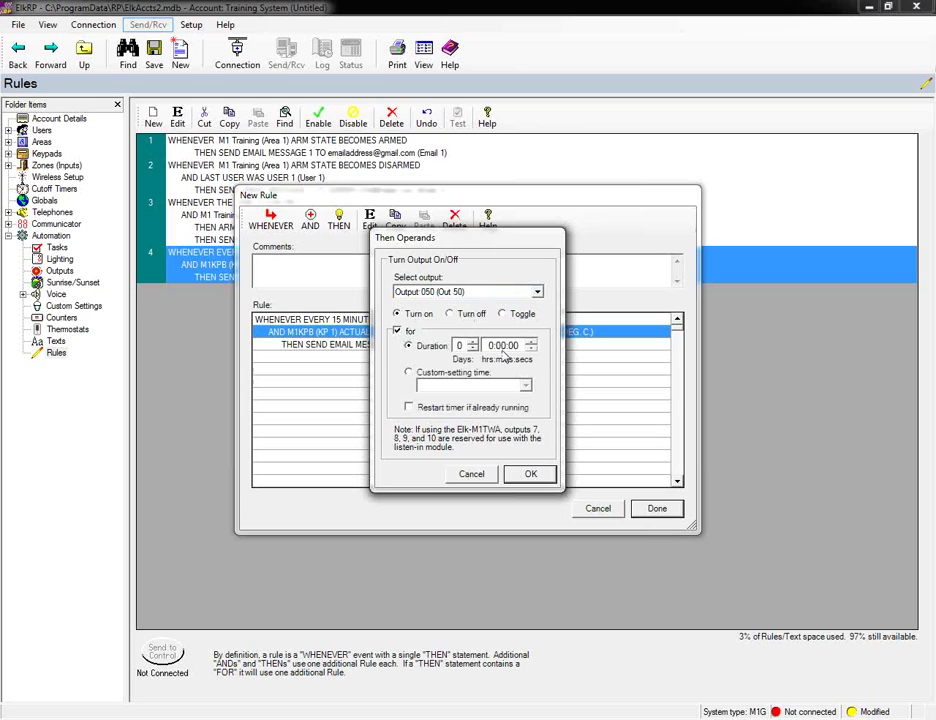
key(Tab)
text(2)
click(548, 474)
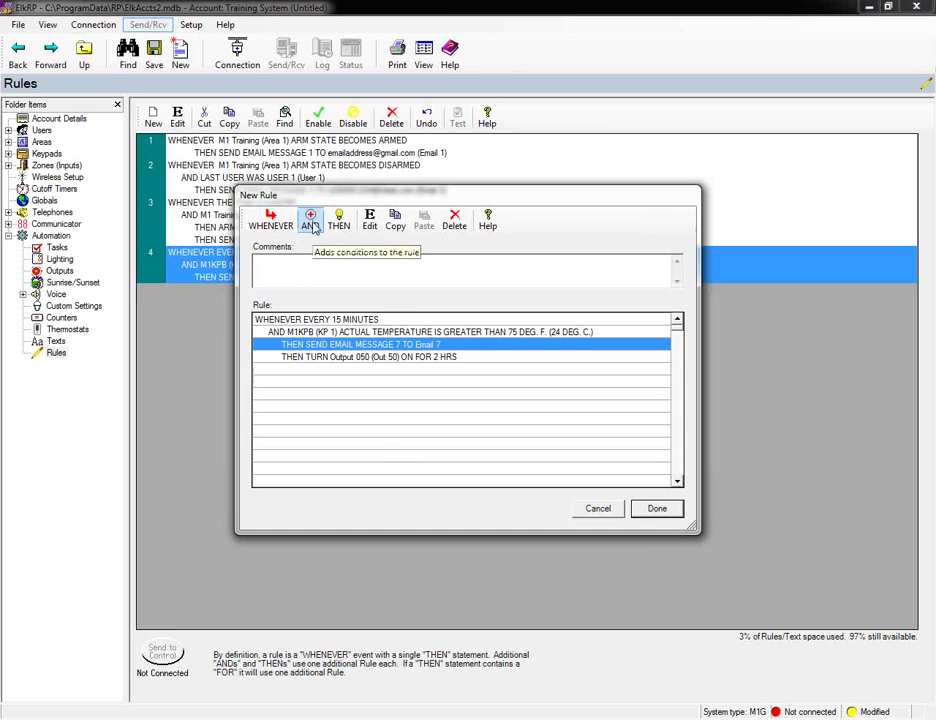
Step: Add an AND condition that Output 050 (Out 50) is turned off and finish the high-temperature rule
click(311, 224)
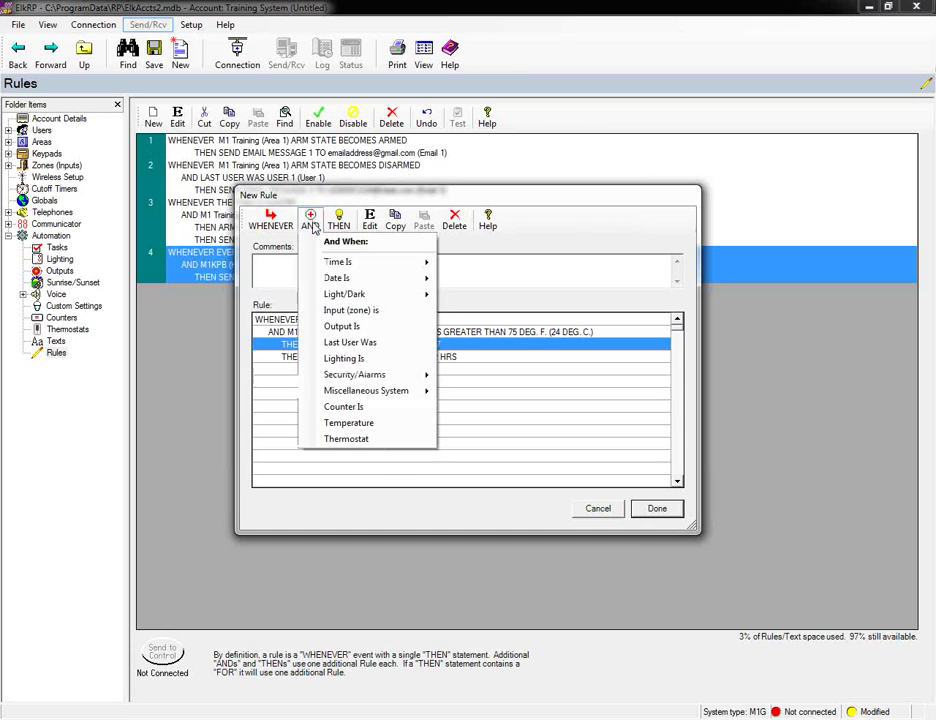
click(340, 326)
click(536, 356)
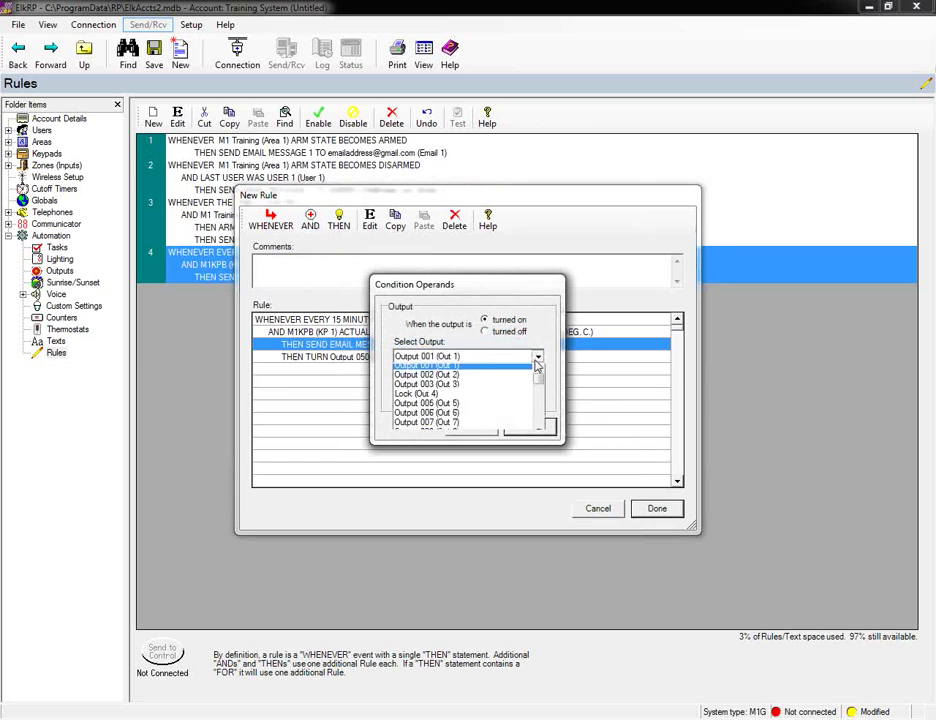
scroll(524, 386, down, 7)
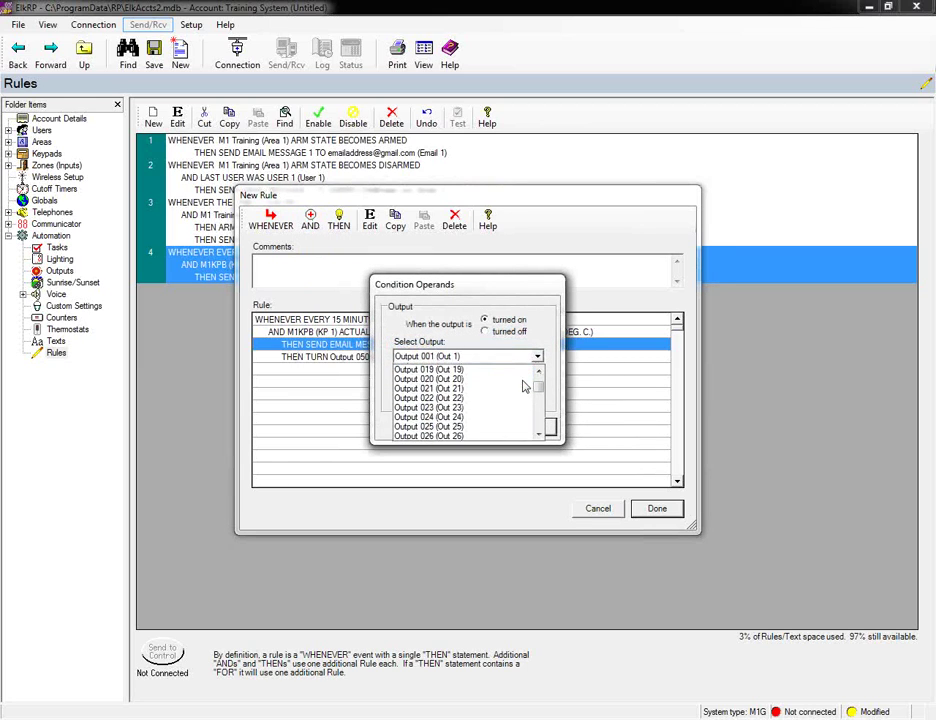
scroll(524, 386, down, 6)
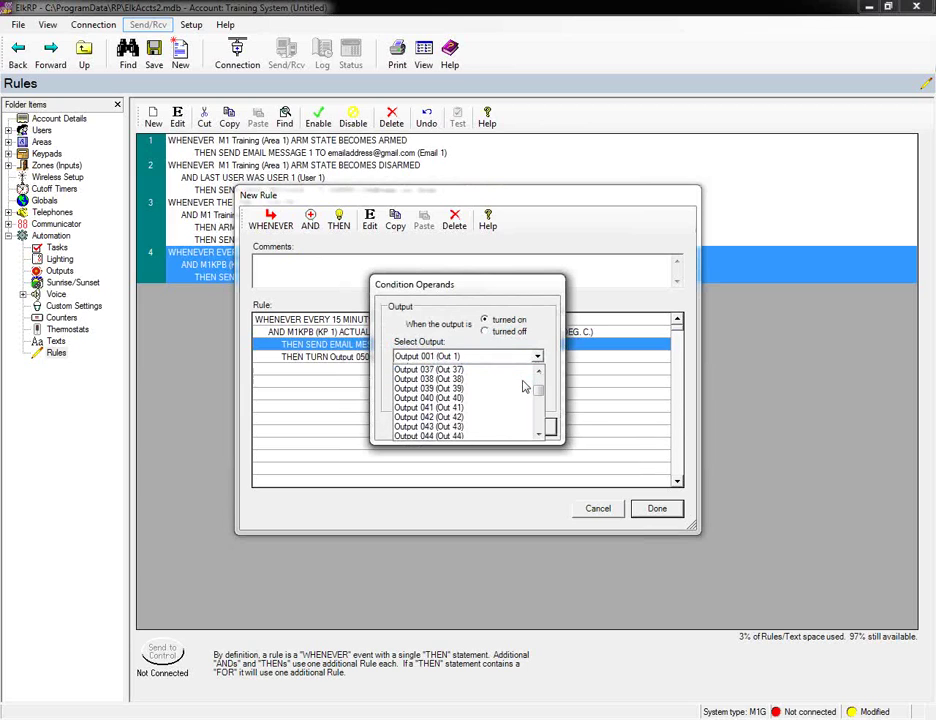
scroll(524, 386, down, 2)
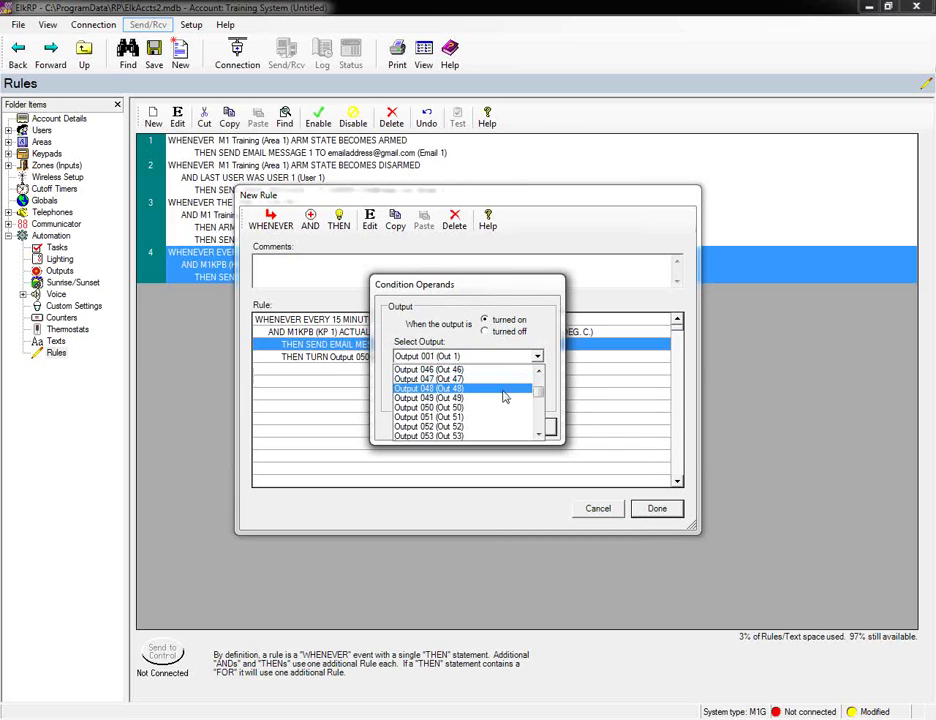
click(502, 412)
click(485, 331)
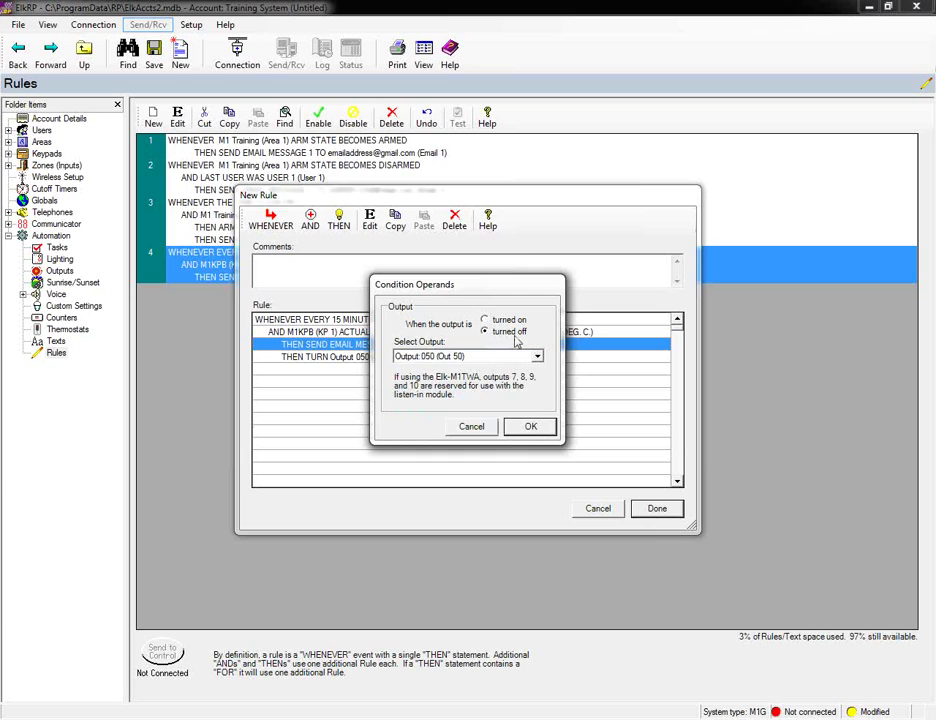
click(531, 426)
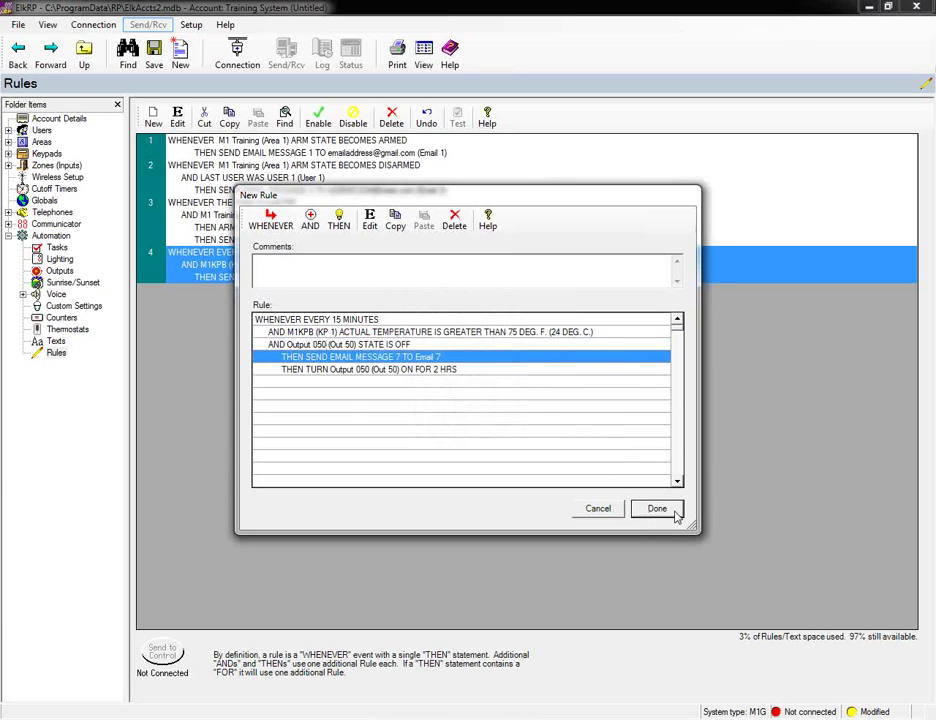
click(437, 383)
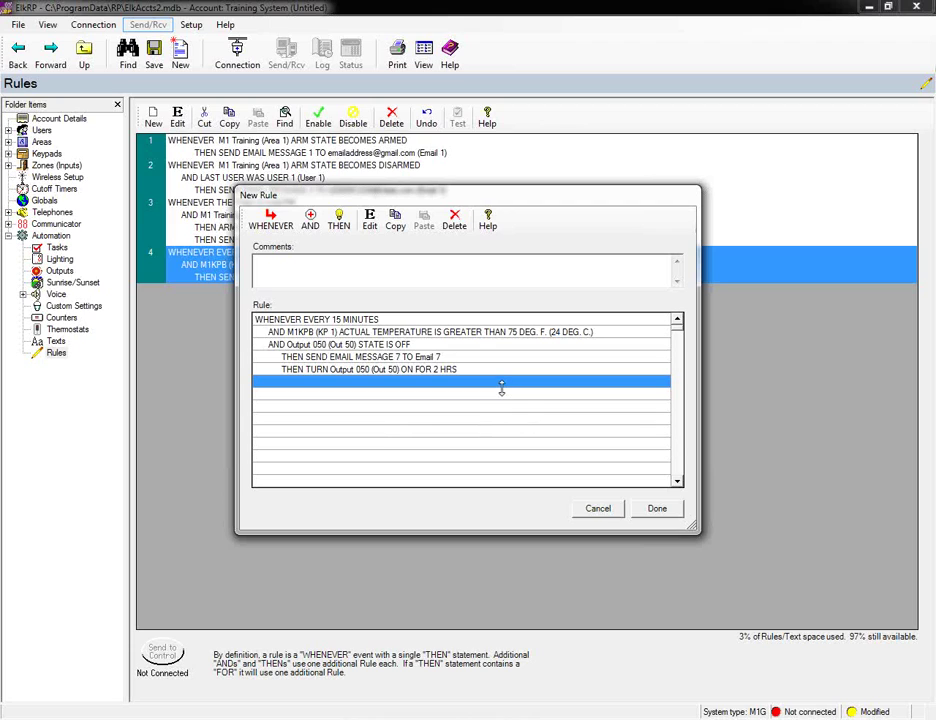
click(679, 514)
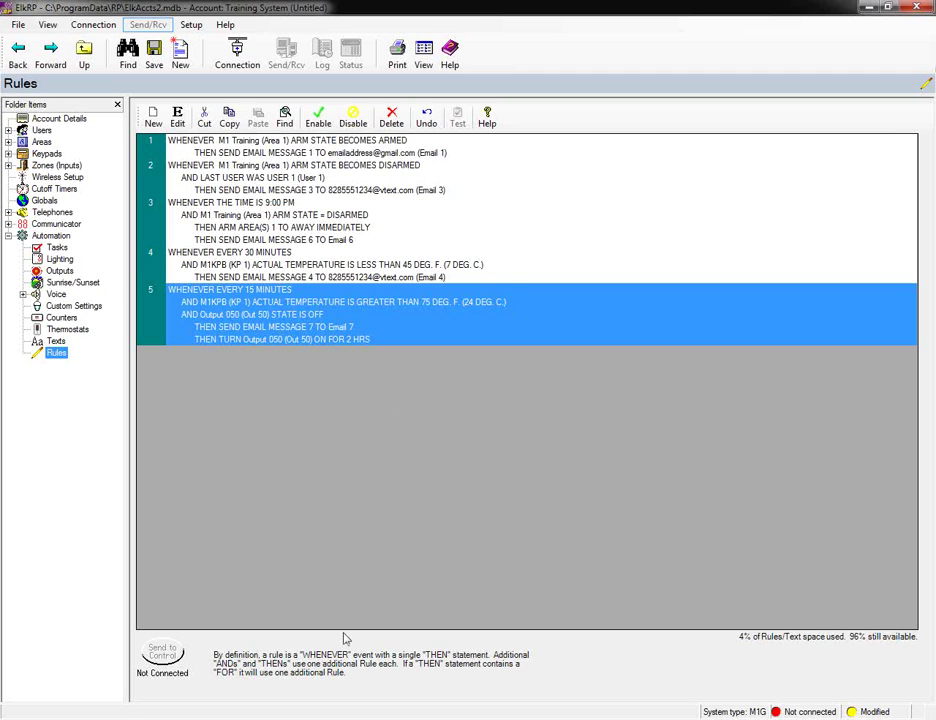
Step: Switch to the running PowerPoint slide show and advance to the Troubleshooting Tips slide
mouse_move(290, 718)
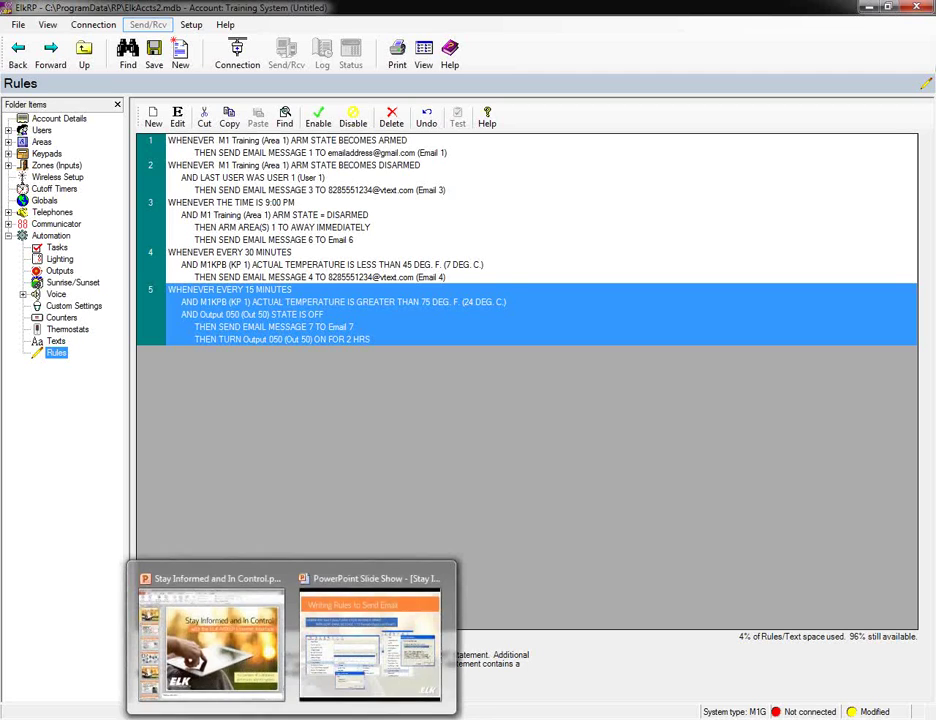
click(386, 679)
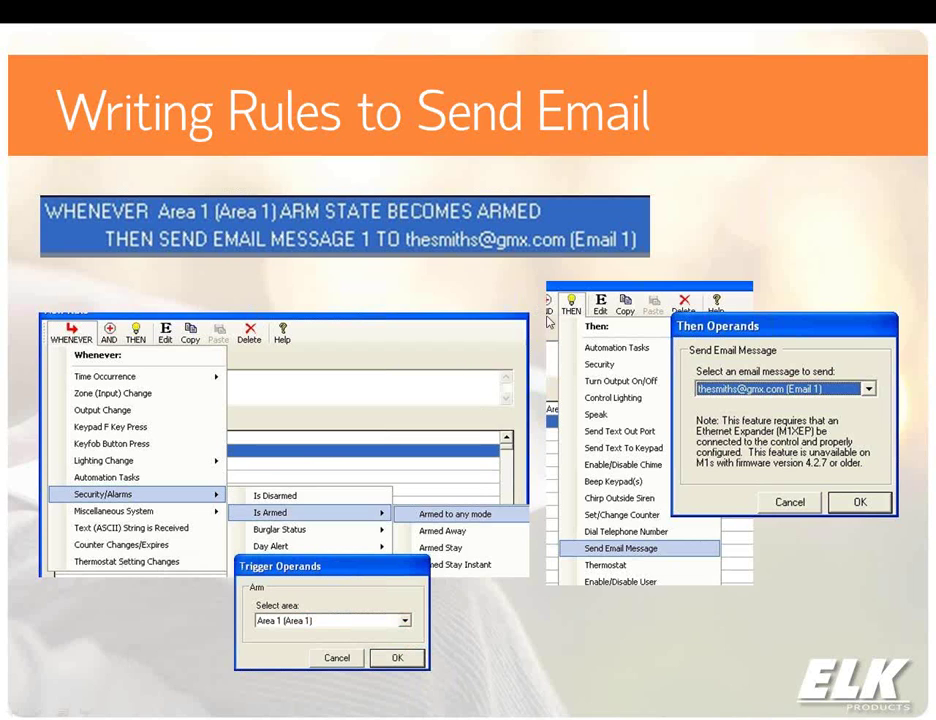
click(538, 633)
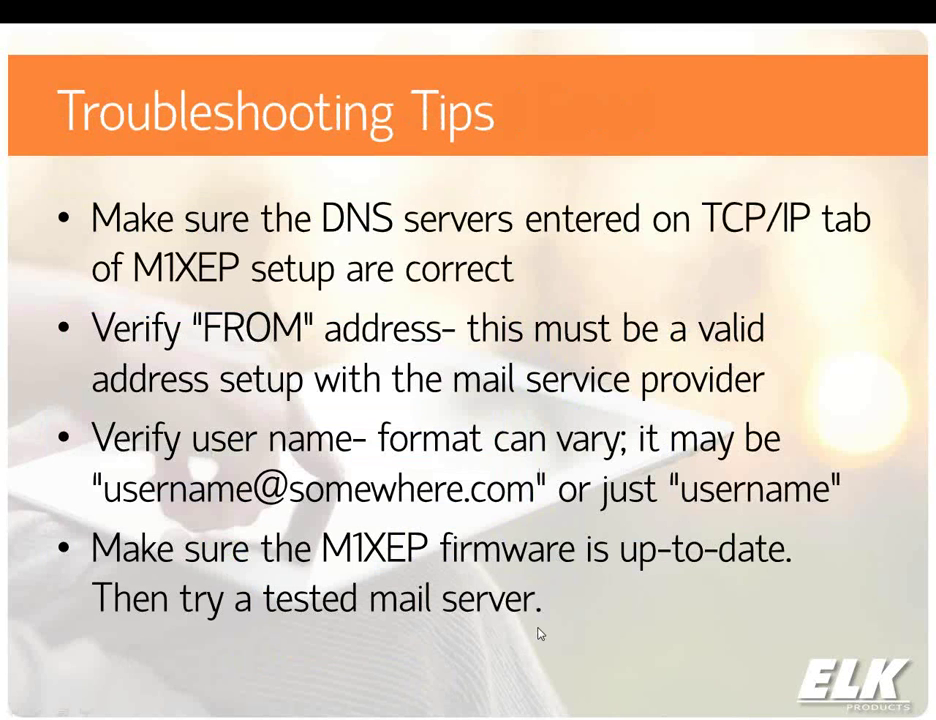